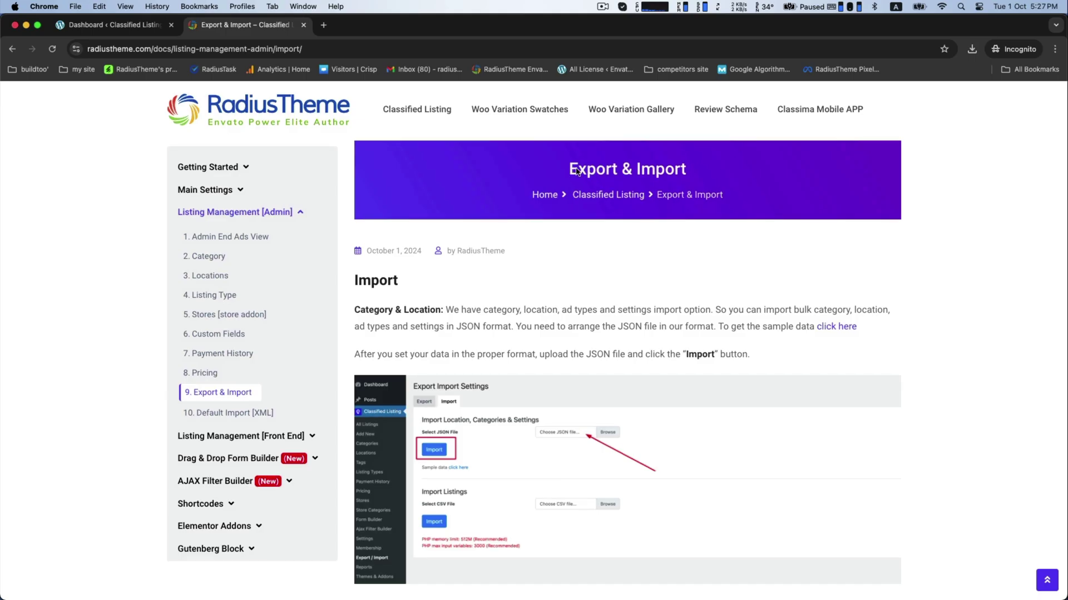
Step: Scroll the Export & Import documentation to the note about downloading sample data
triple_click(577, 172)
scroll(720, 222, down, 2)
click(683, 270)
scroll(479, 268, down, 2)
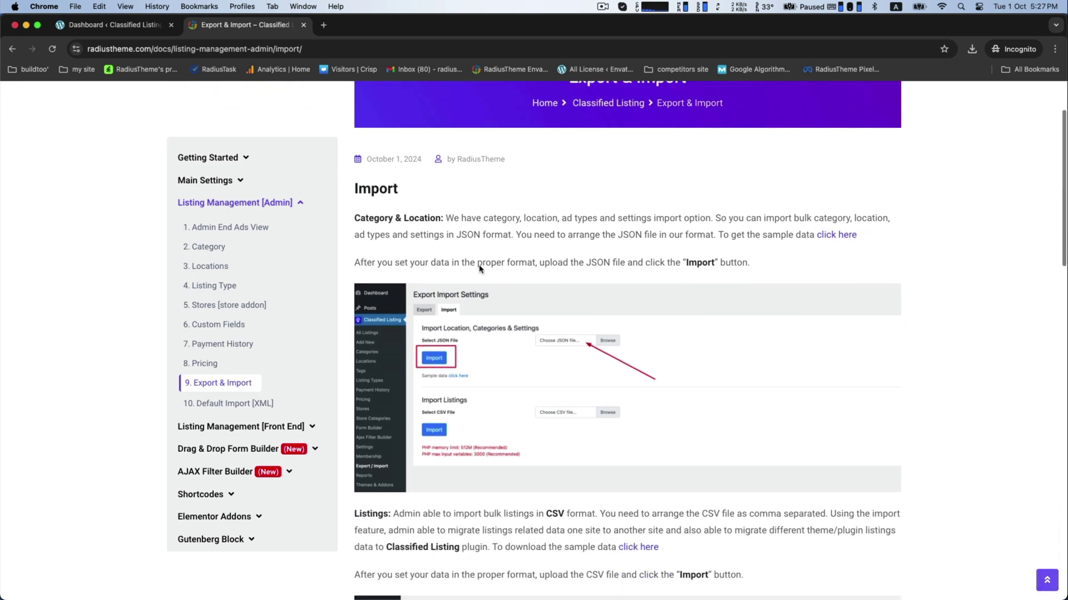
scroll(479, 269, down, 5)
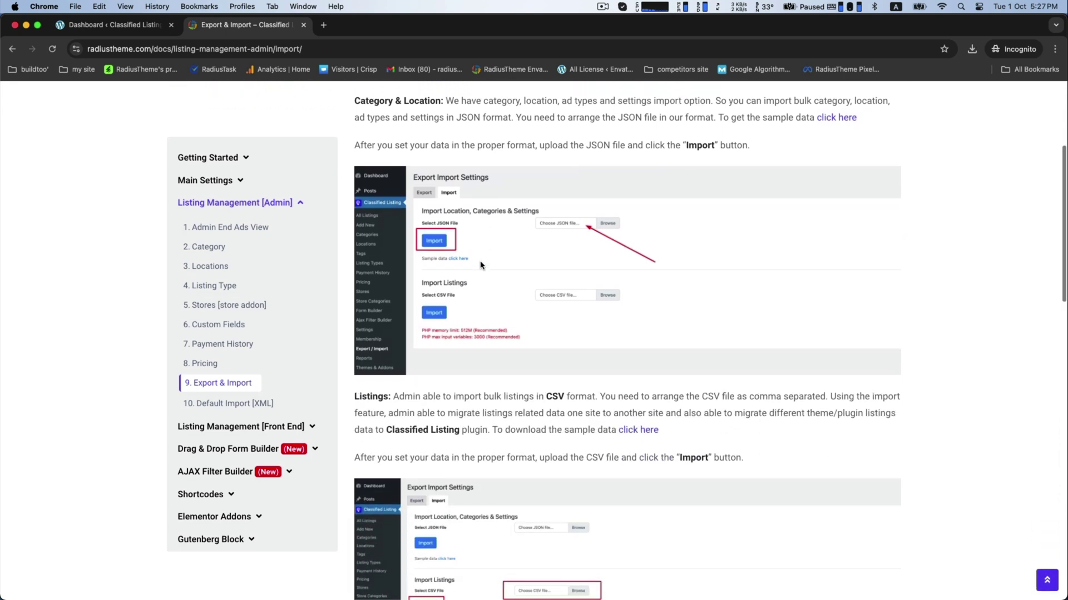
scroll(481, 265, up, 1)
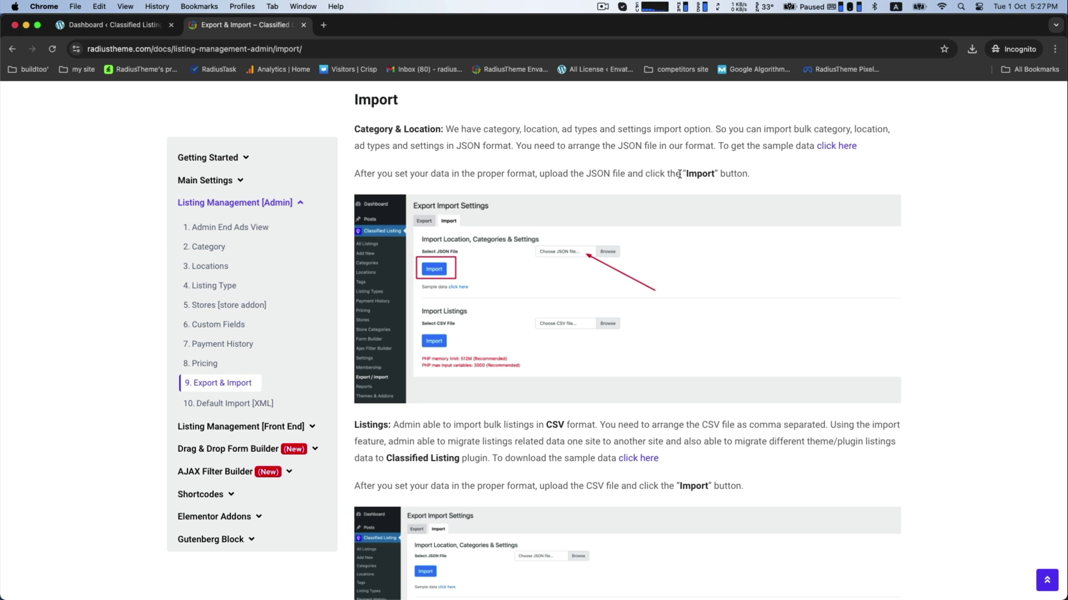
scroll(643, 190, down, 5)
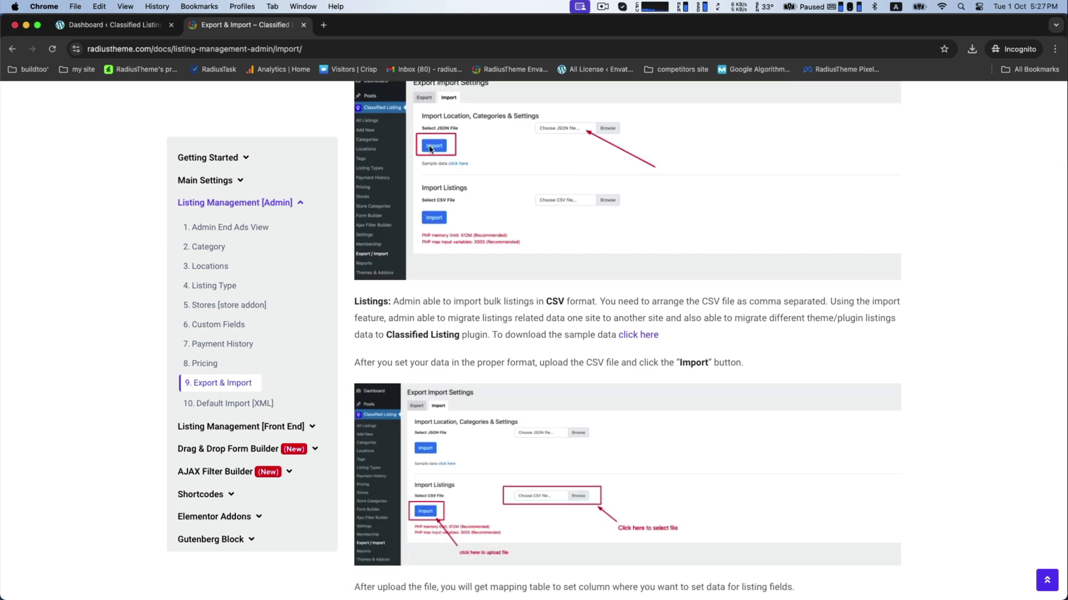
scroll(438, 218, down, 6)
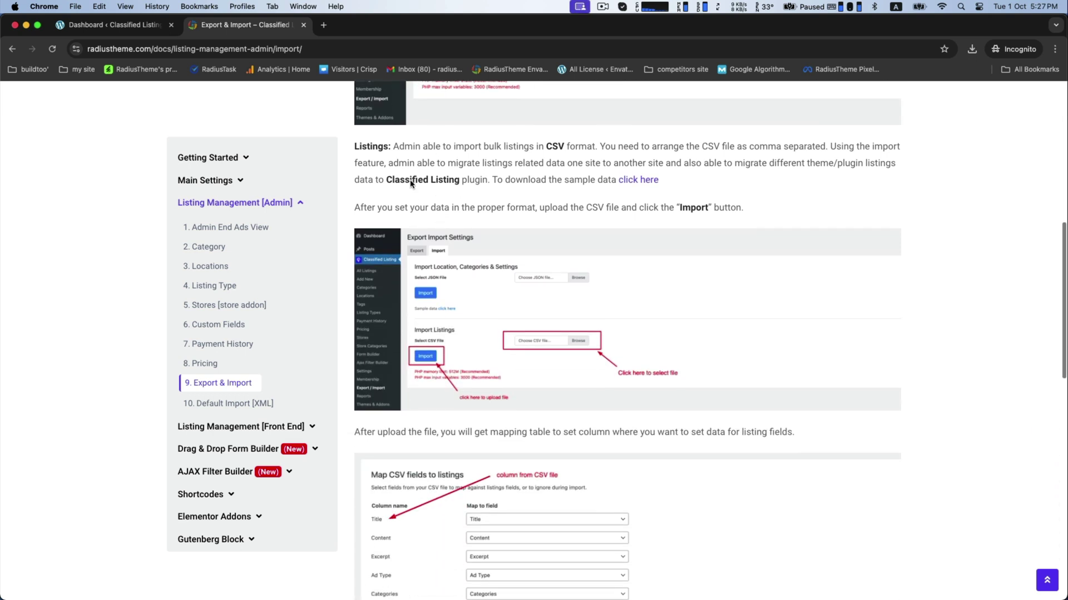
drag(512, 179, 606, 186)
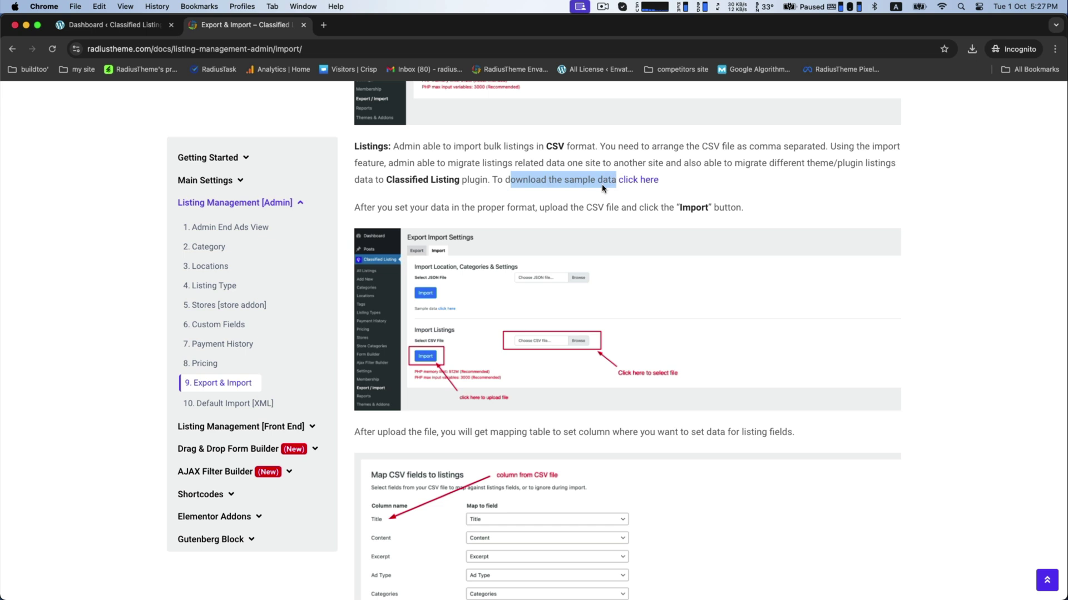
click(607, 184)
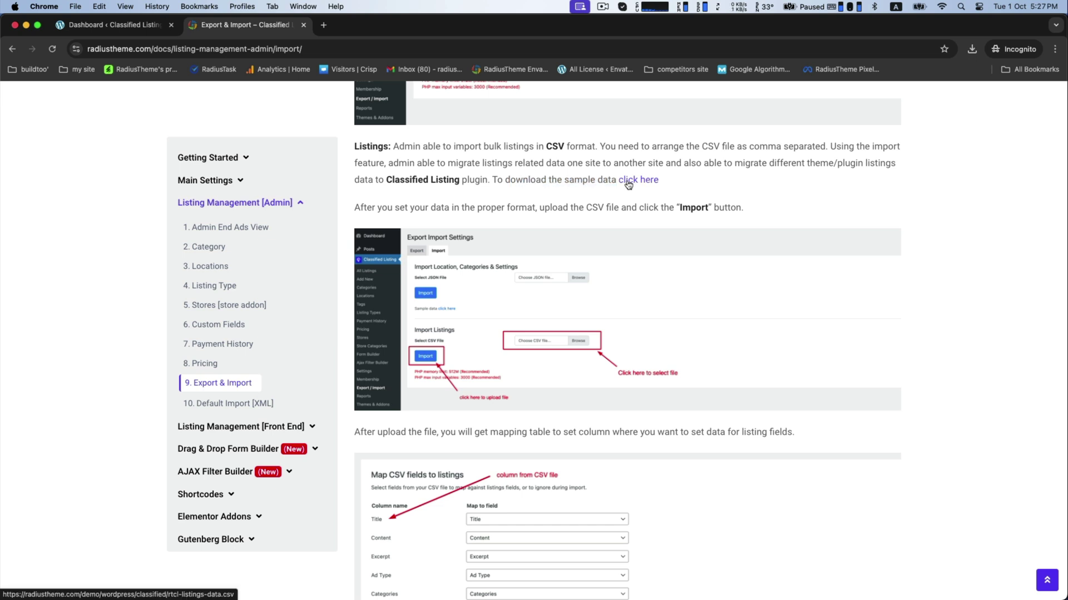
Step: Download the sample listings file rtcl-listings-data.csv and save it into Downloads
click(628, 184)
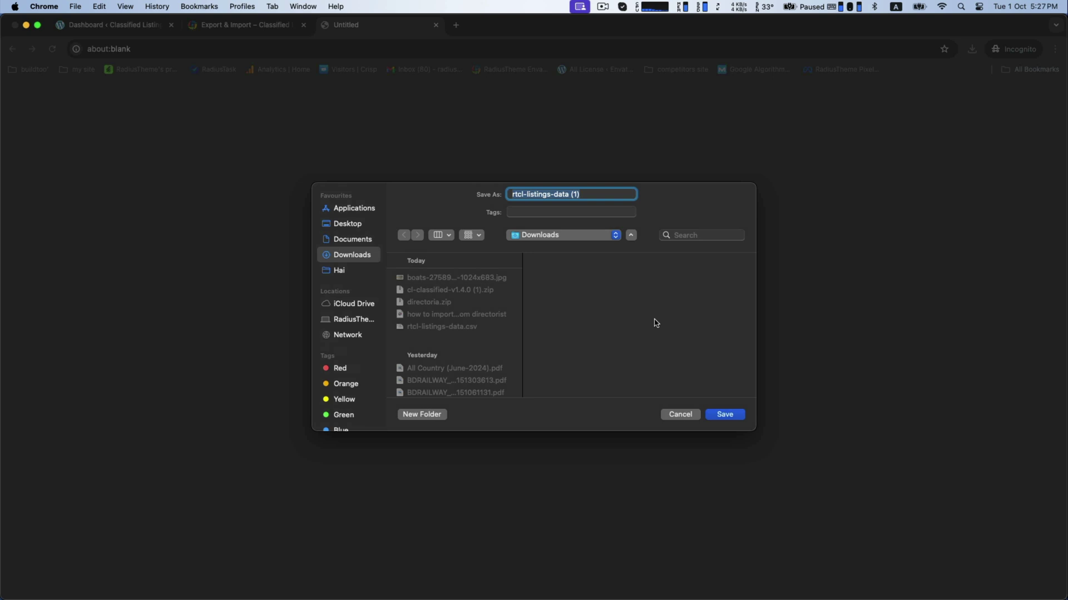
click(725, 414)
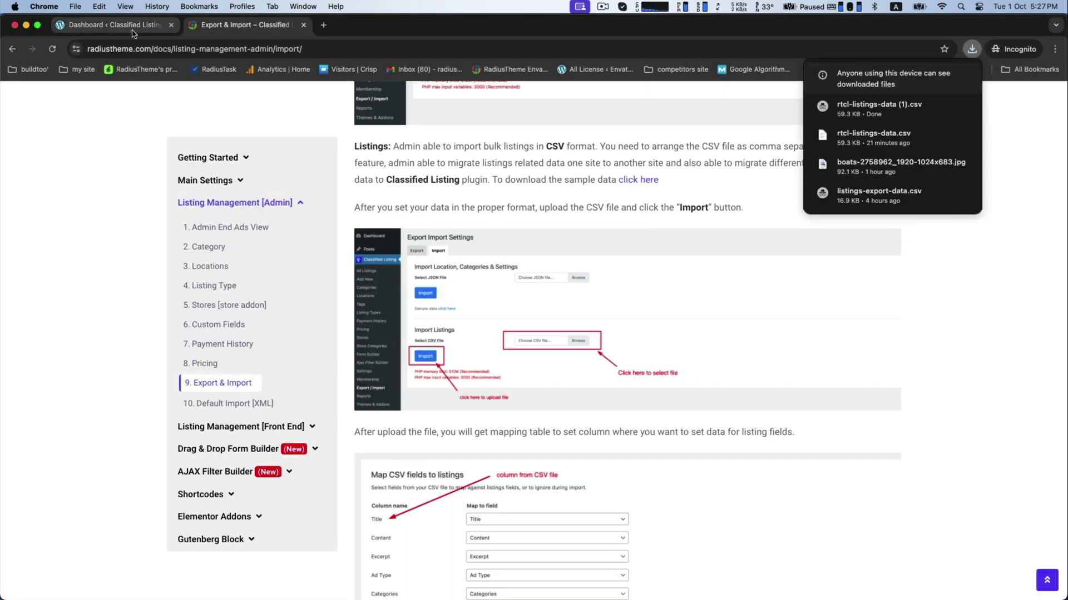
scroll(508, 174, down, 2)
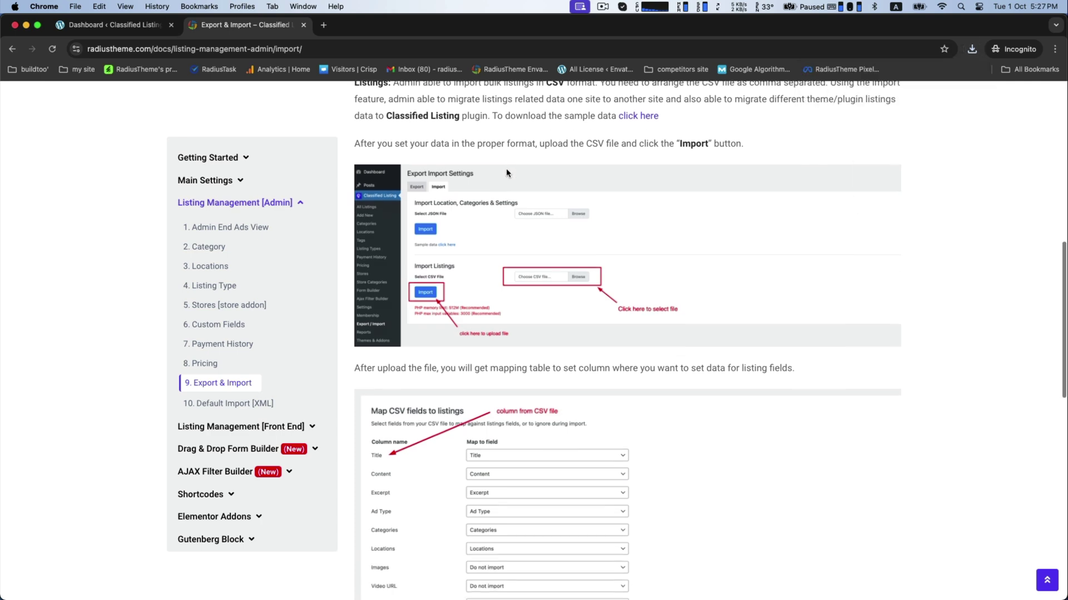
scroll(466, 278, down, 12)
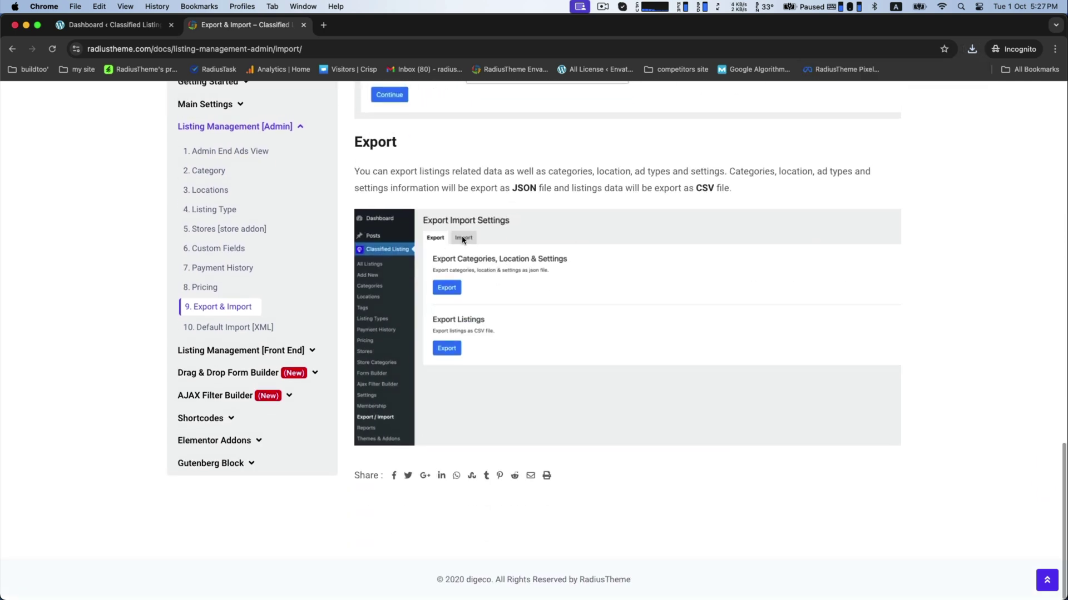
scroll(508, 281, up, 5)
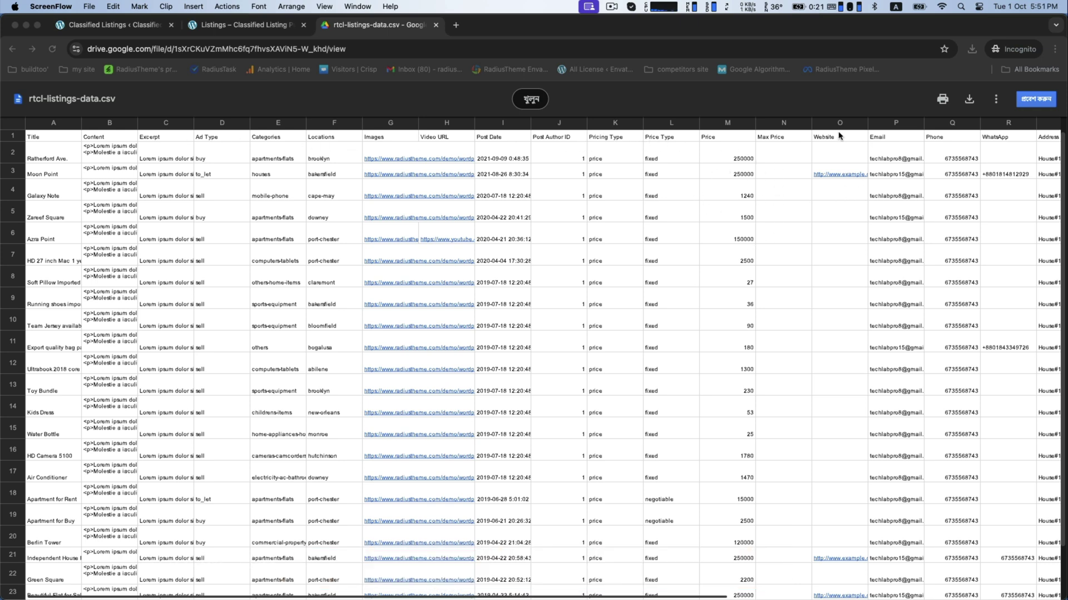
scroll(898, 156, right, 5)
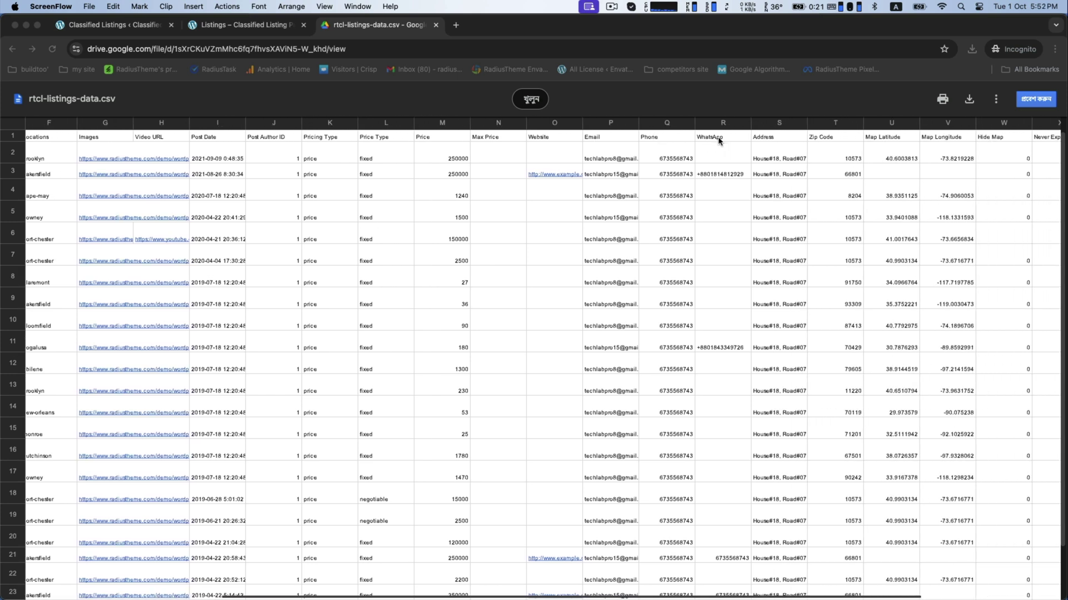
click(880, 139)
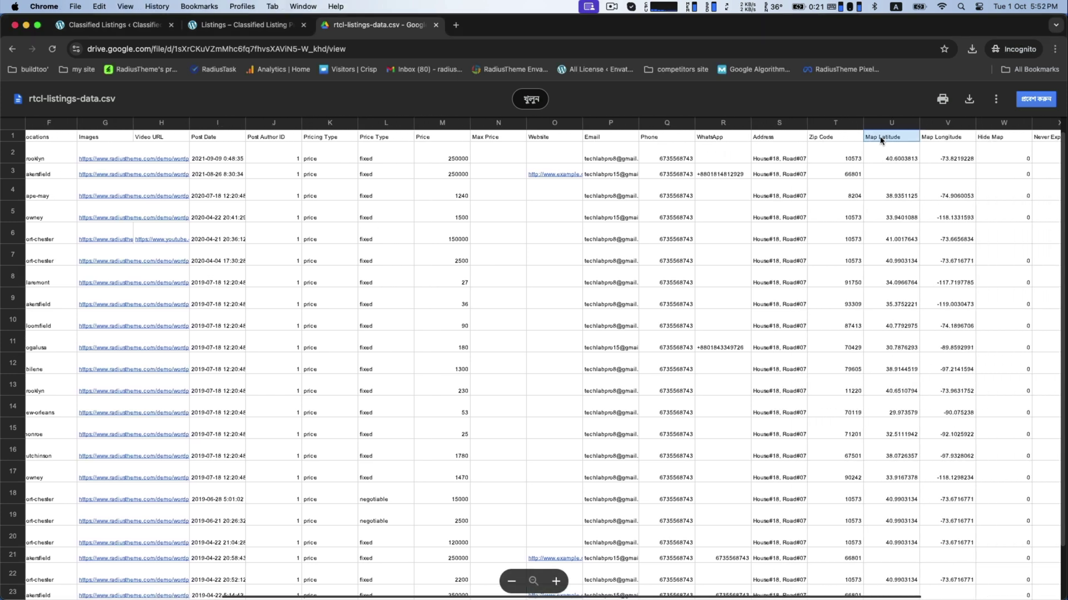
click(939, 142)
scroll(941, 179, right, 4)
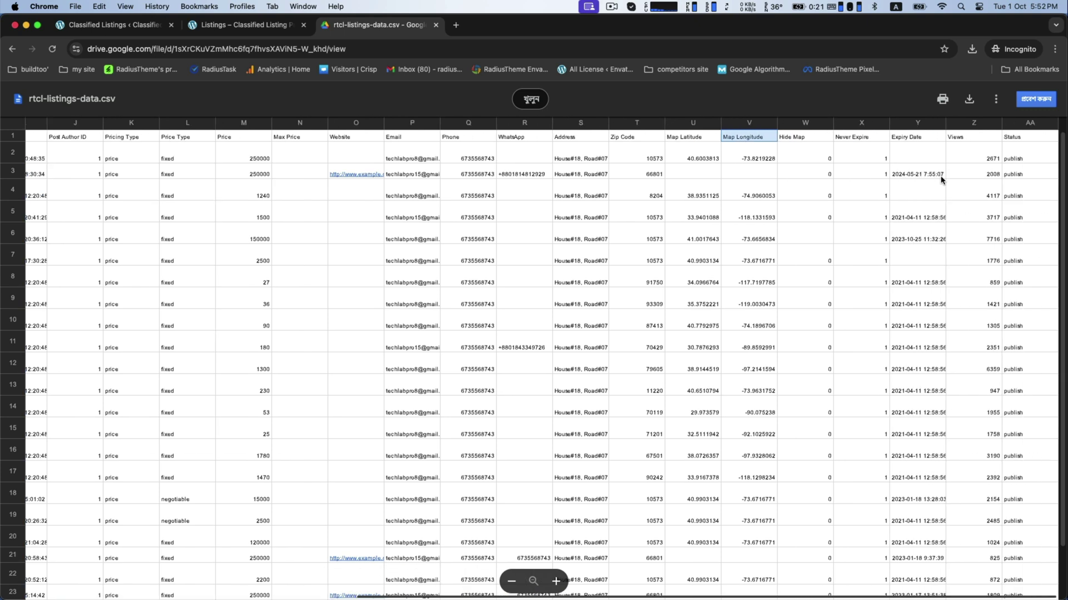
click(806, 142)
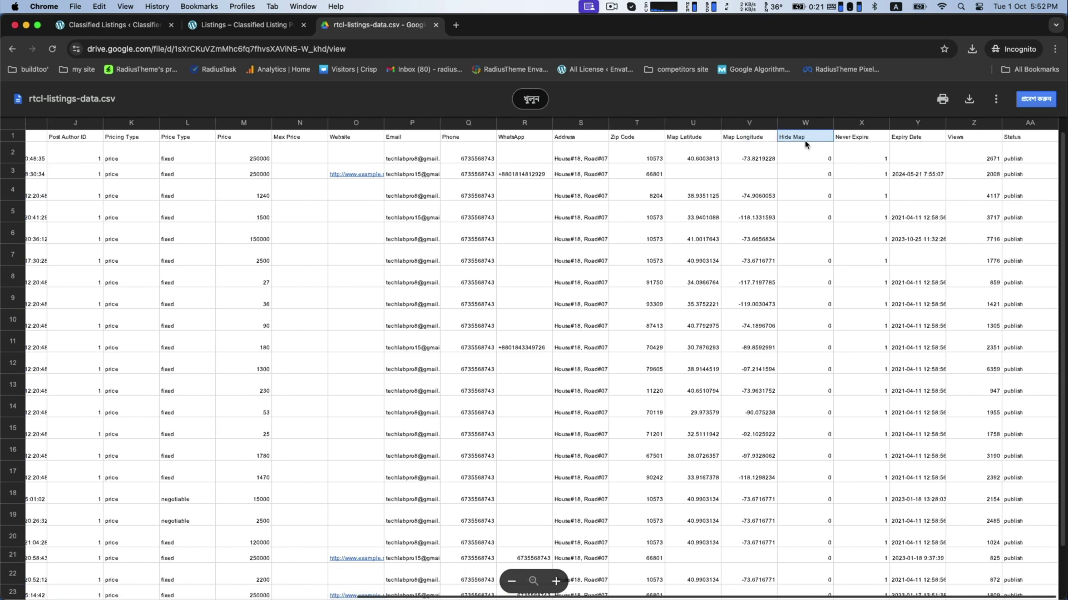
click(849, 139)
click(909, 139)
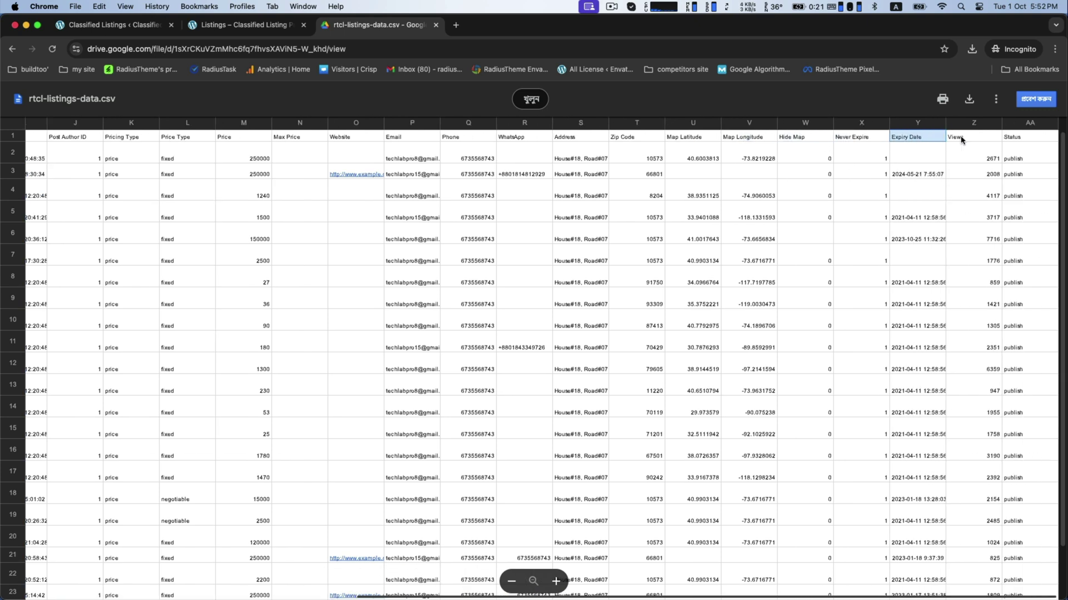
click(964, 140)
click(1013, 142)
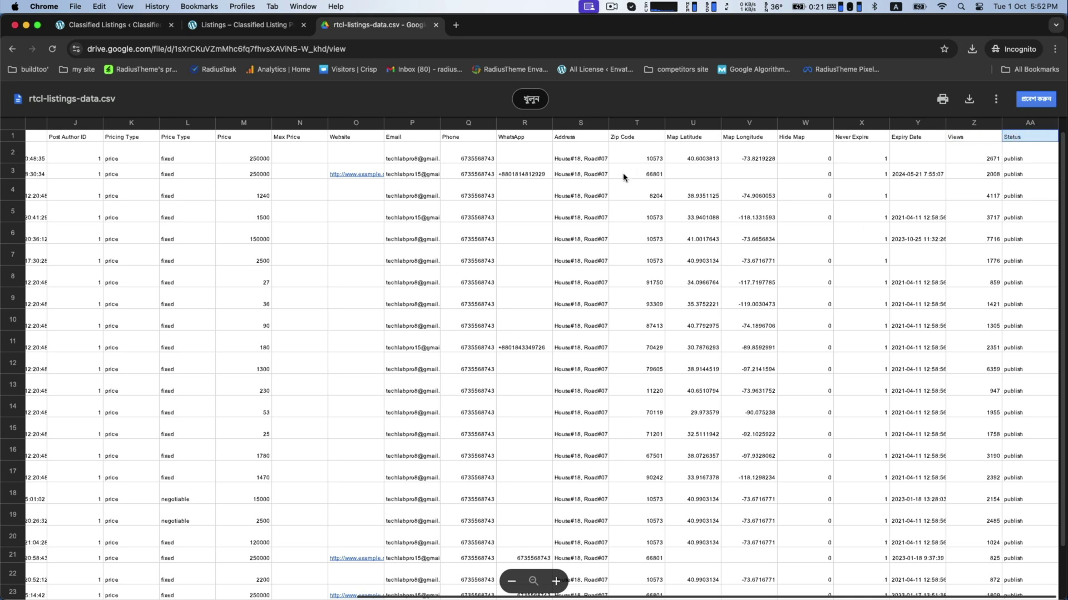
scroll(567, 176, left, 10)
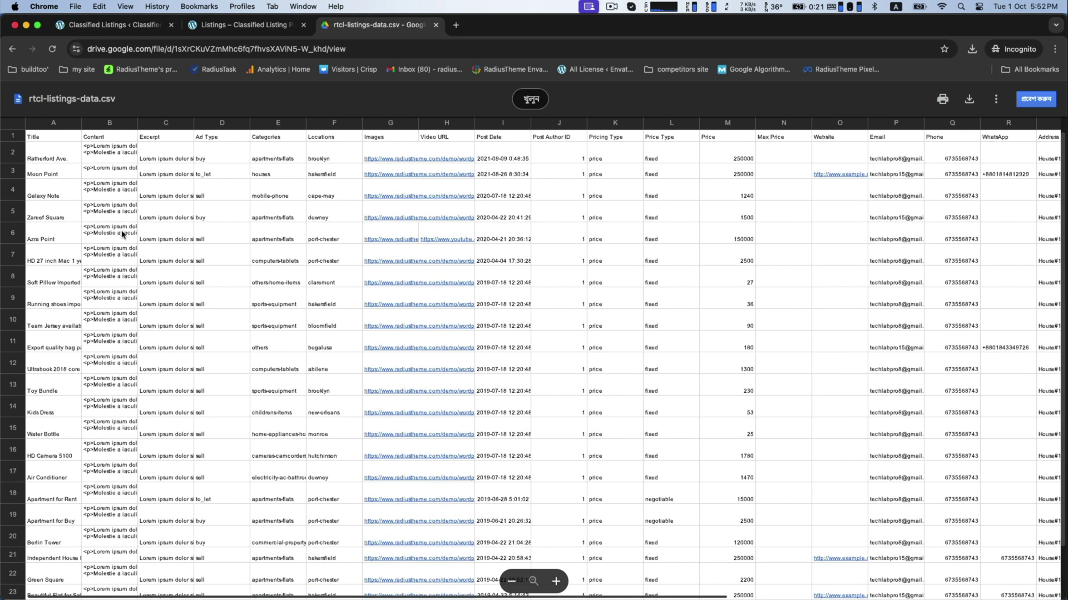
scroll(101, 241, down, 2)
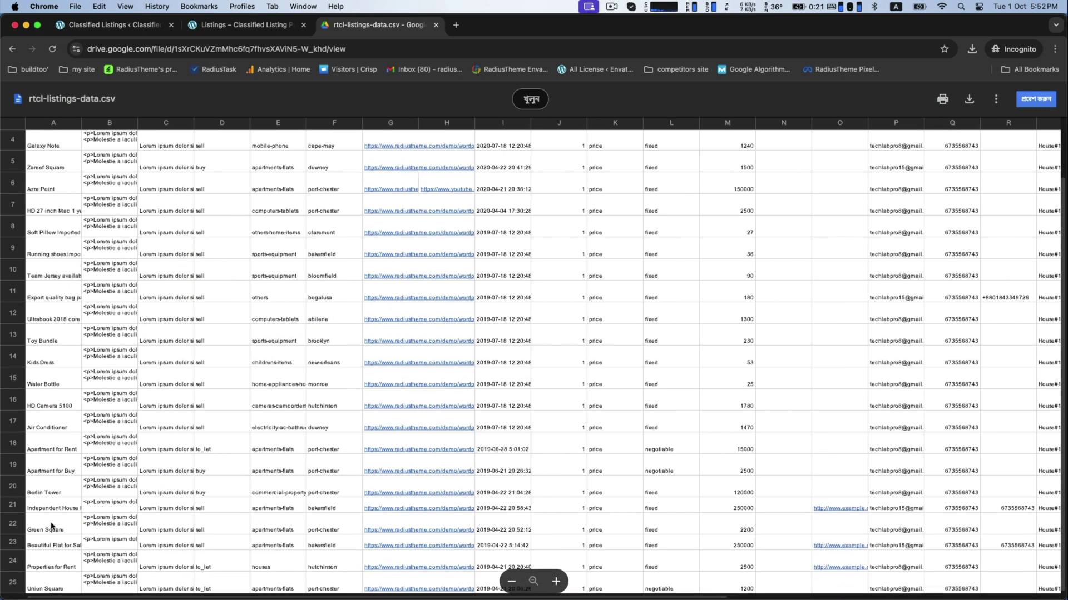
scroll(103, 517, up, 2)
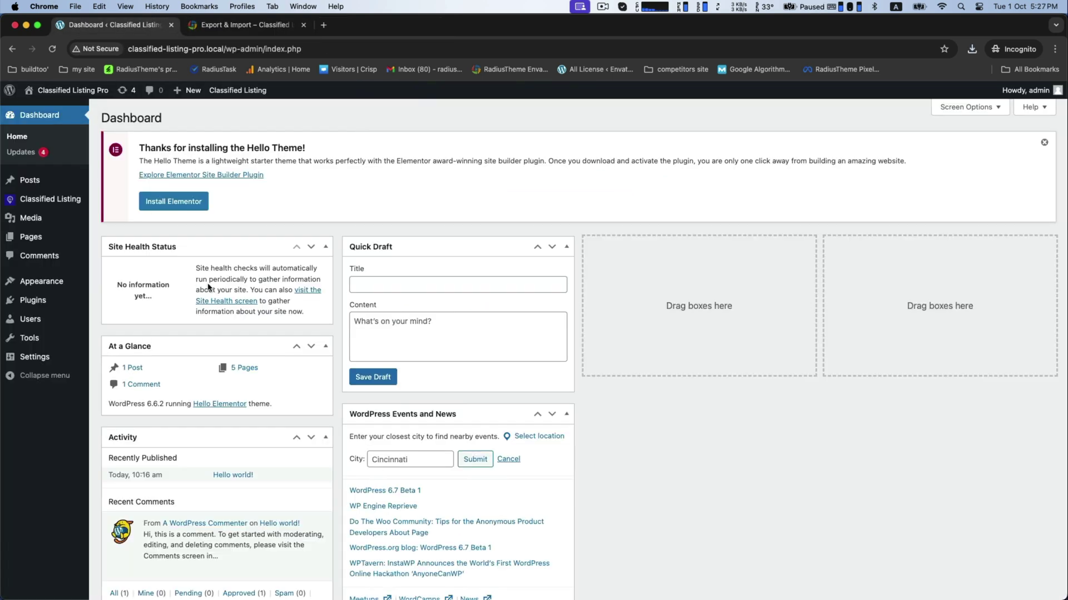
Step: Confirm All Listings shows 'No Listings found', then go to Classified Listing Export / Import
mouse_move(50, 199)
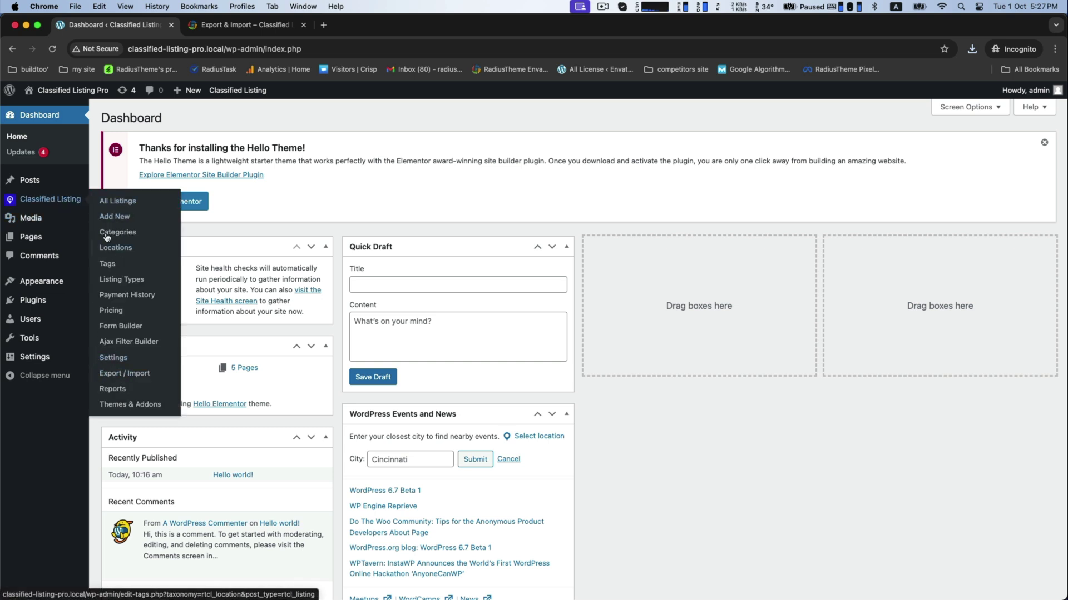
click(114, 202)
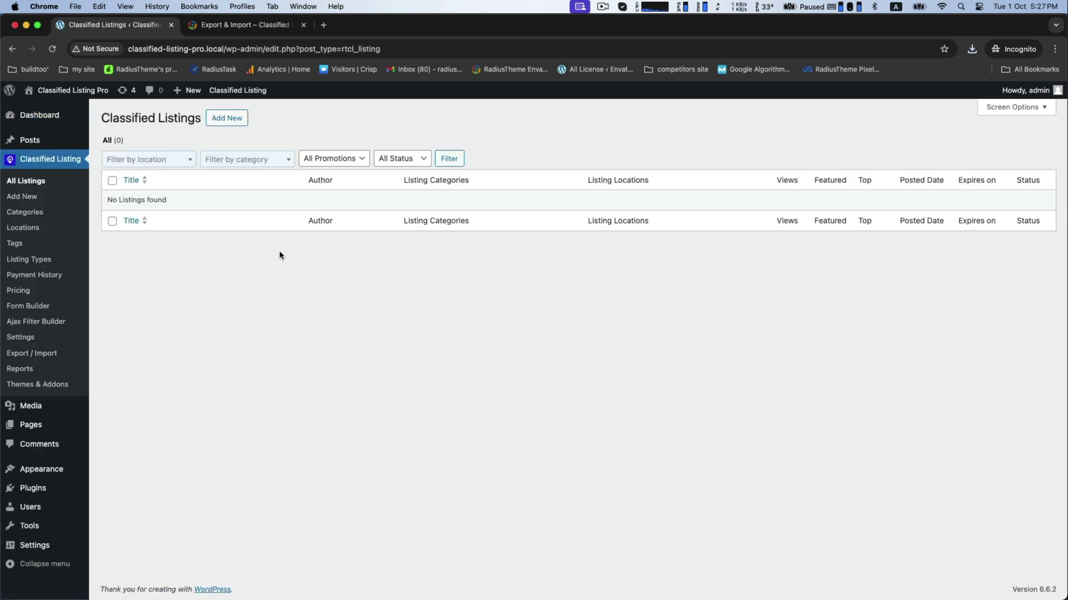
drag(106, 200, 191, 210)
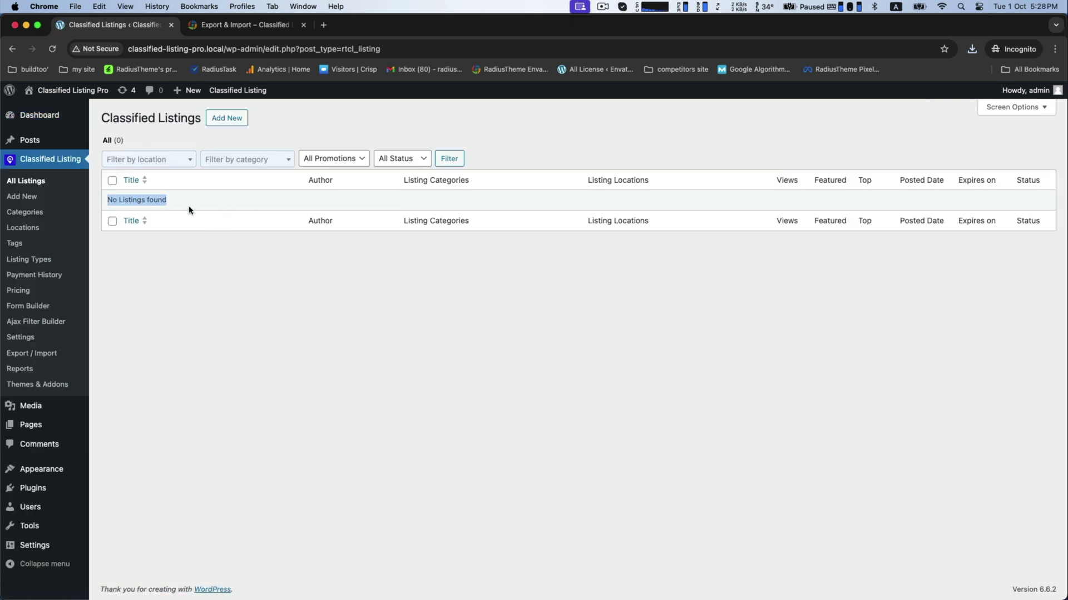
click(175, 241)
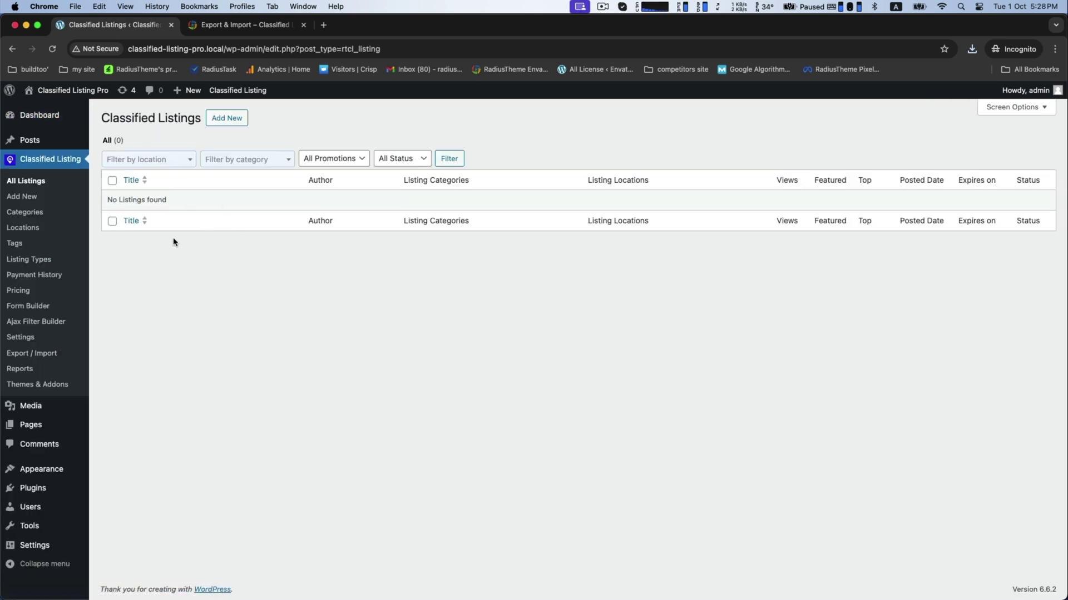
click(18, 356)
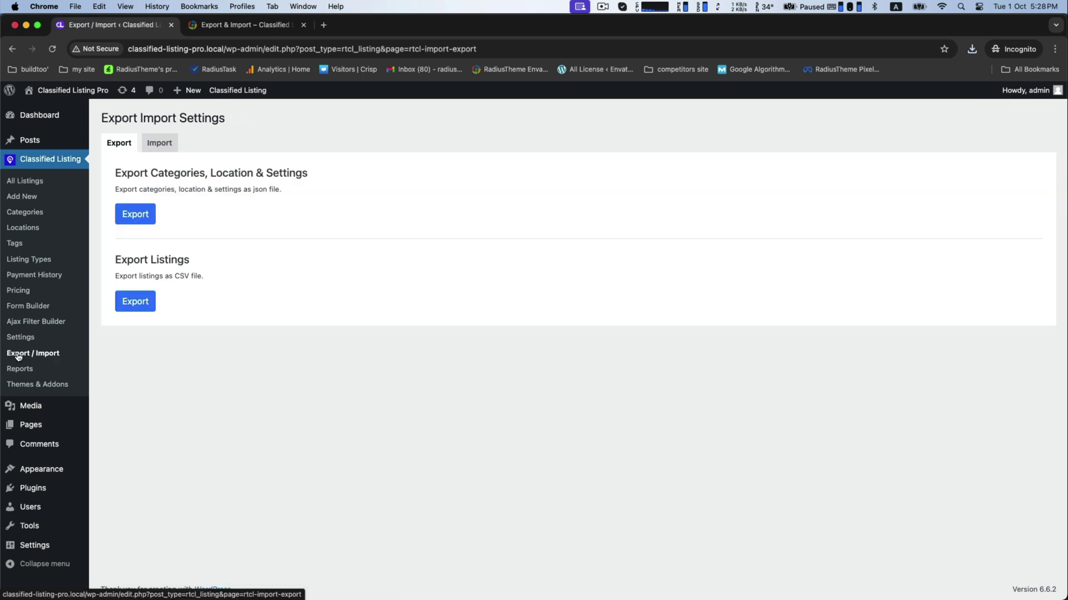
Step: On the Import tab, choose rtcl-listings-data.csv from Downloads as the Import Listings CSV file
click(160, 147)
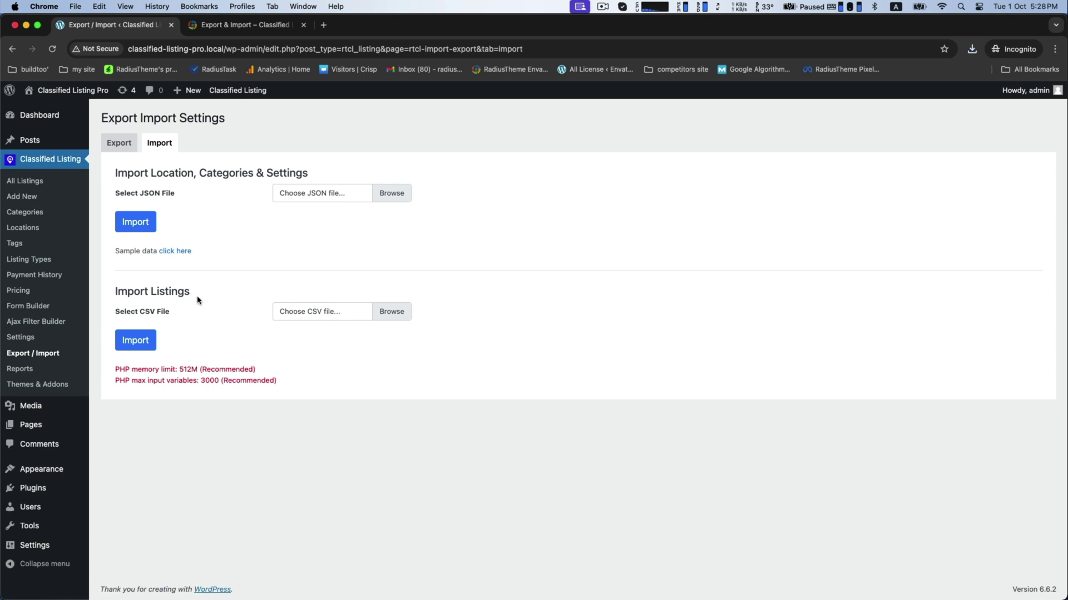
triple_click(118, 291)
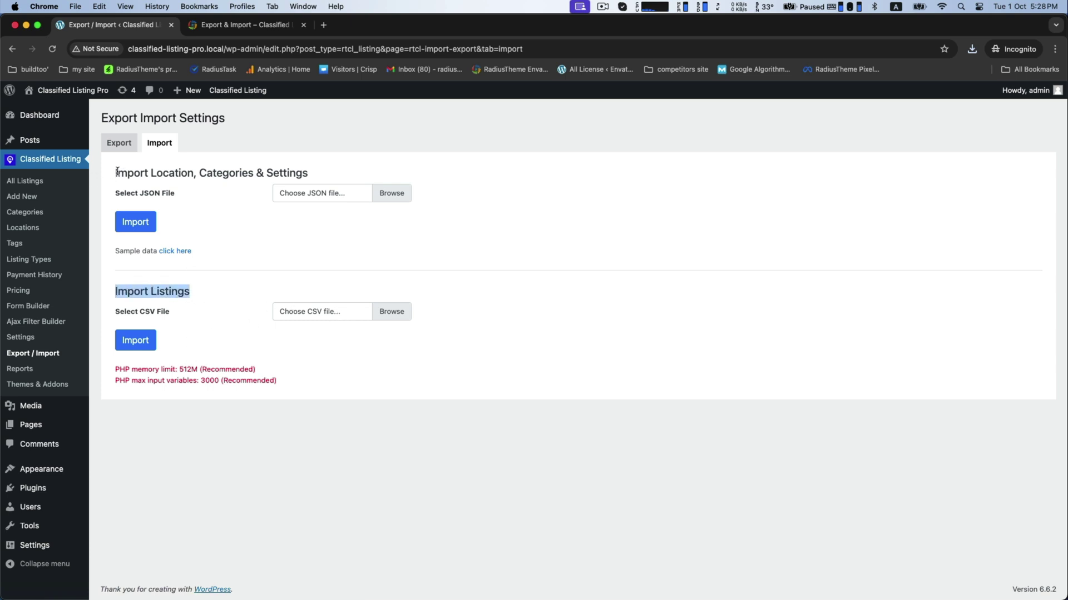
drag(117, 172, 305, 173)
click(302, 170)
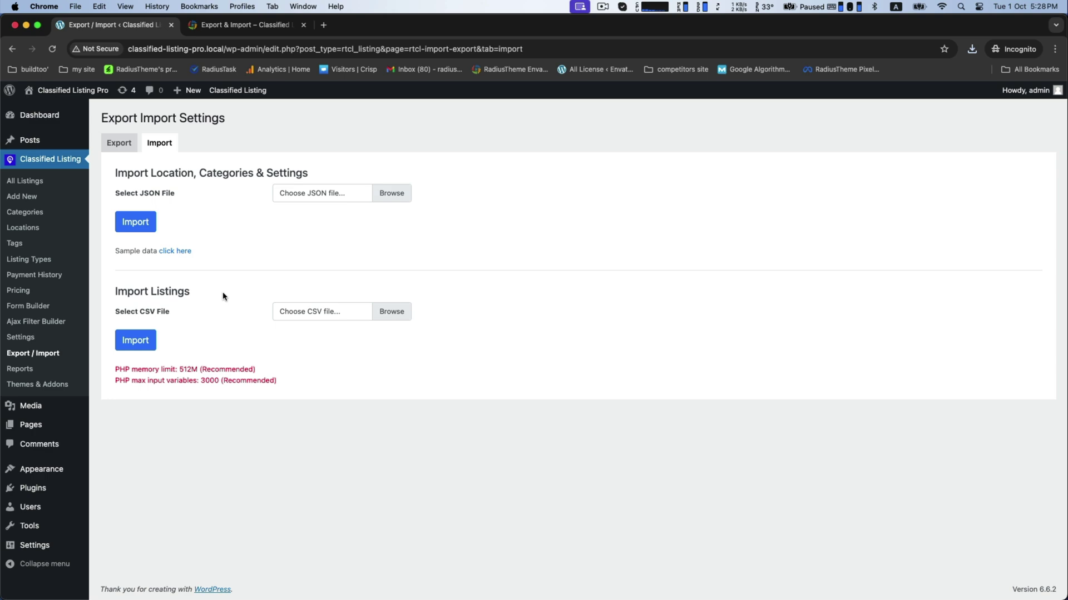
click(383, 313)
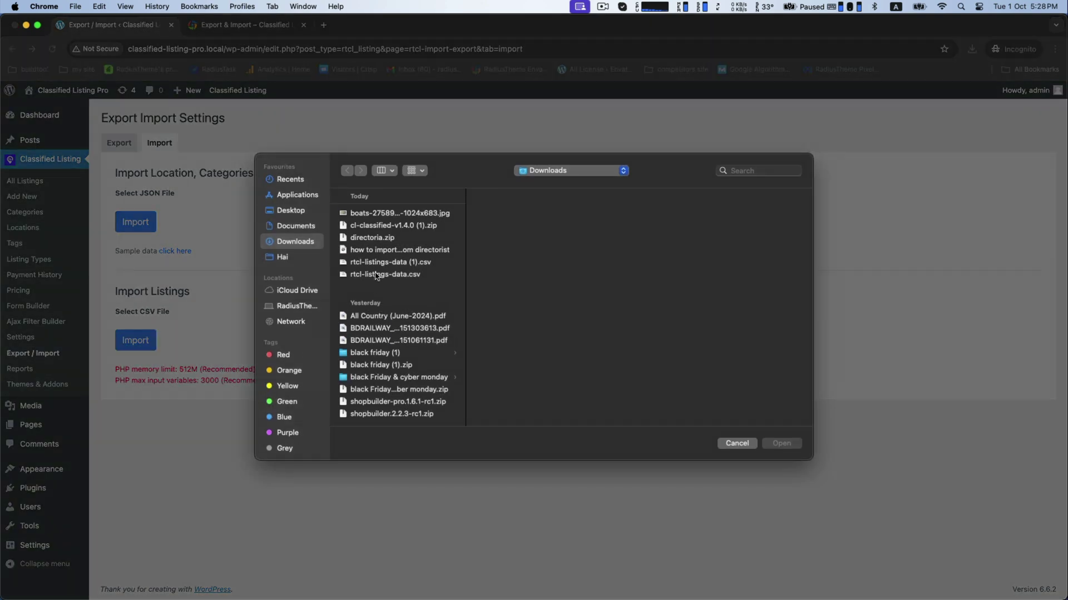
click(364, 275)
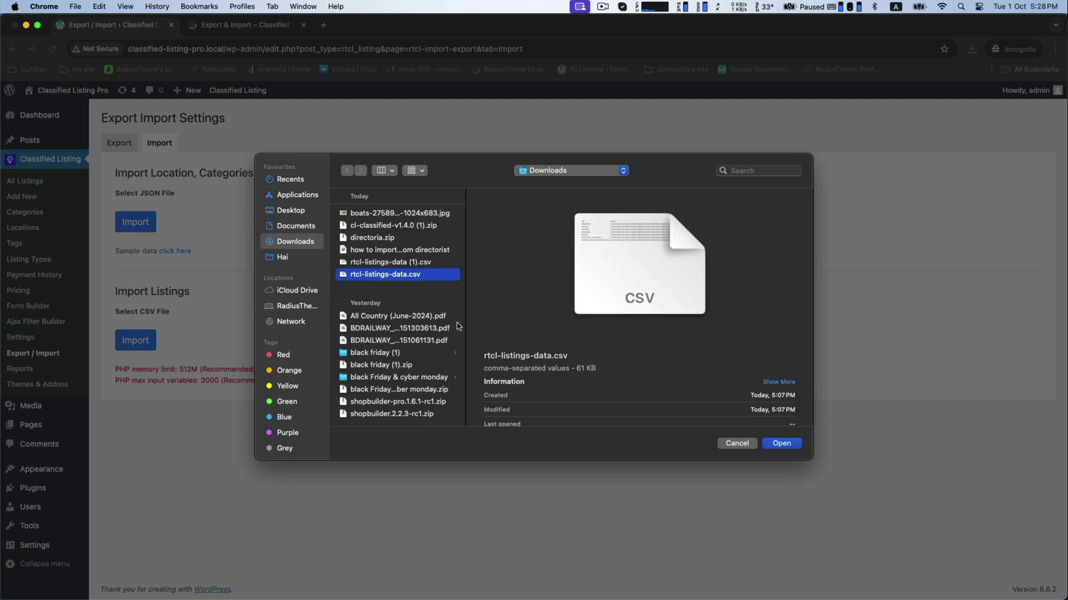
click(781, 443)
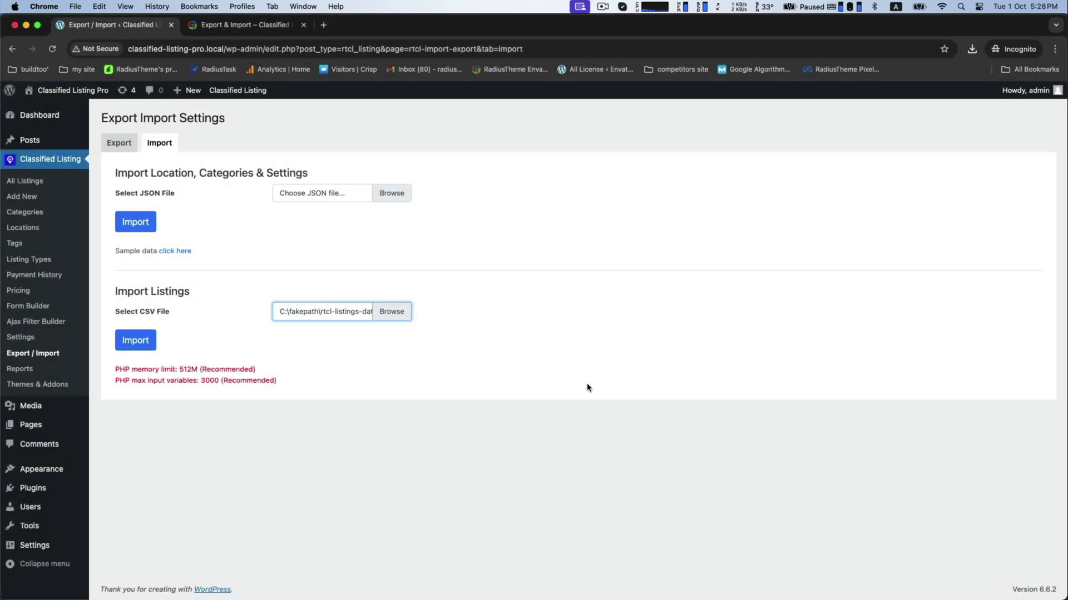
Step: Upload the CSV and map the Title, Content, Excerpt and Ad Type columns to matching fields
click(135, 340)
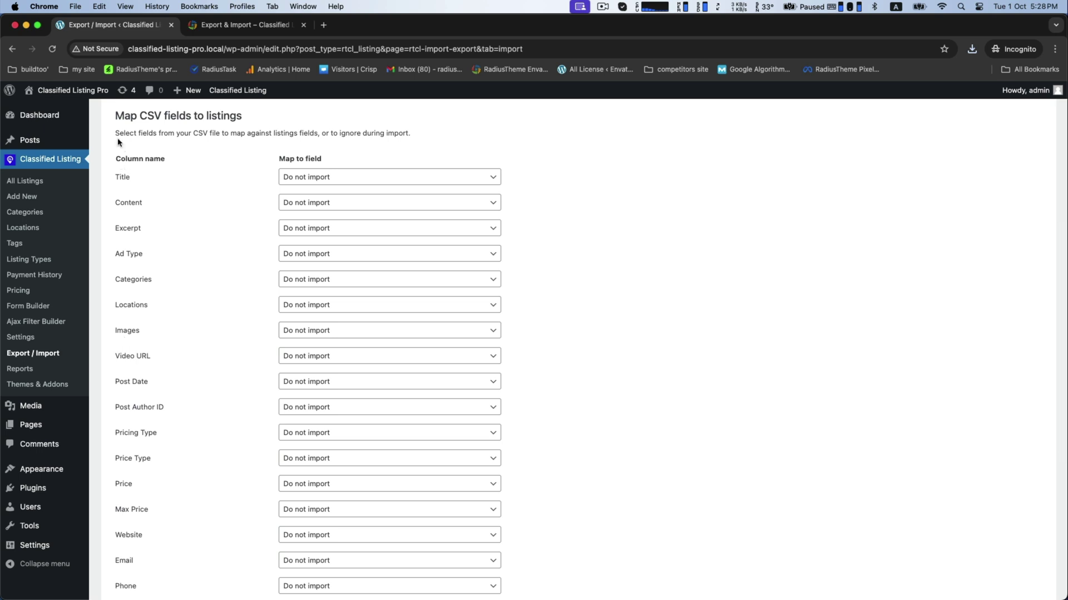
drag(115, 118, 281, 129)
click(282, 129)
click(329, 178)
click(339, 190)
click(300, 203)
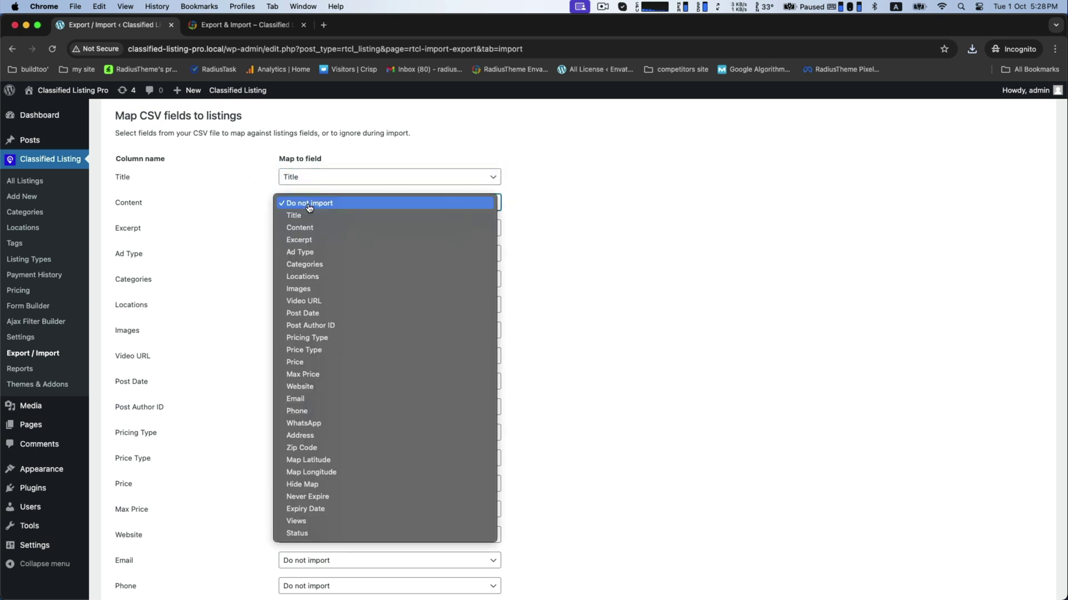
click(297, 227)
click(312, 230)
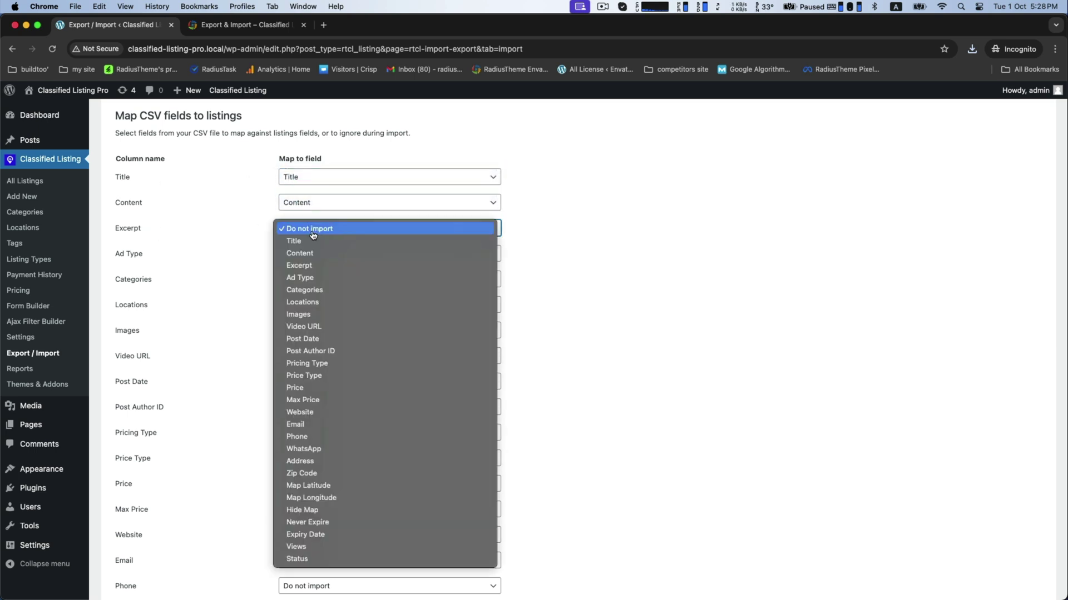
click(306, 266)
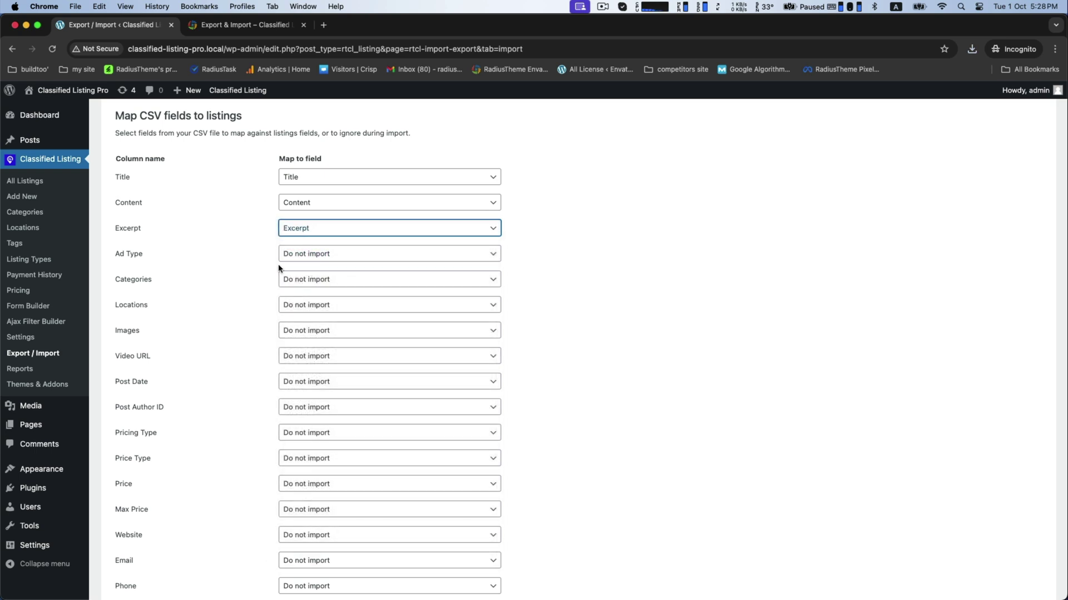
click(316, 255)
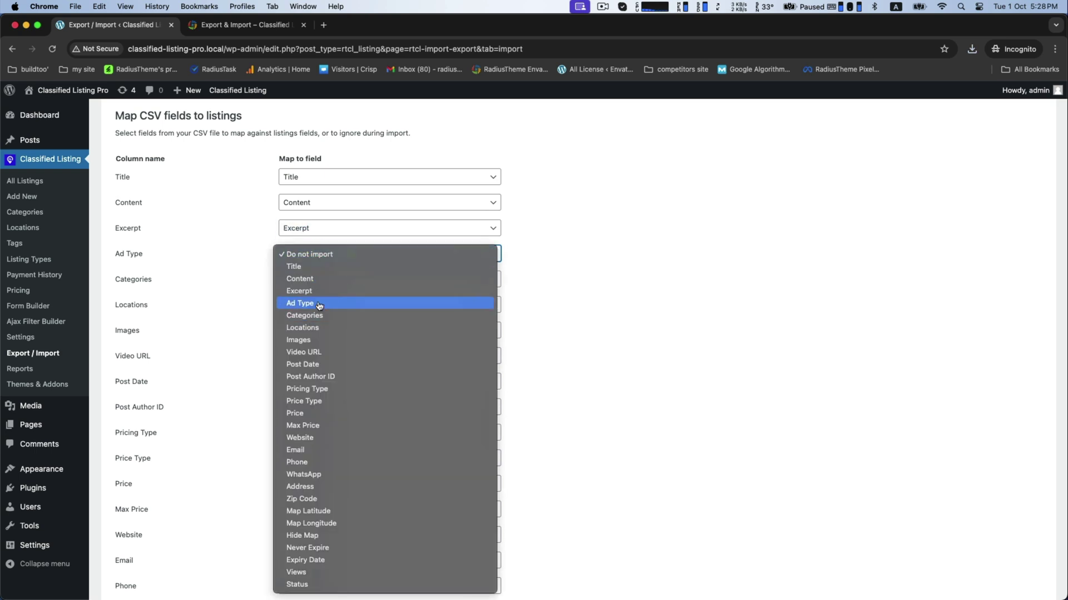
click(319, 305)
Step: Map the Categories, Locations, Images, Views and Status columns to their matching listing fields
click(309, 279)
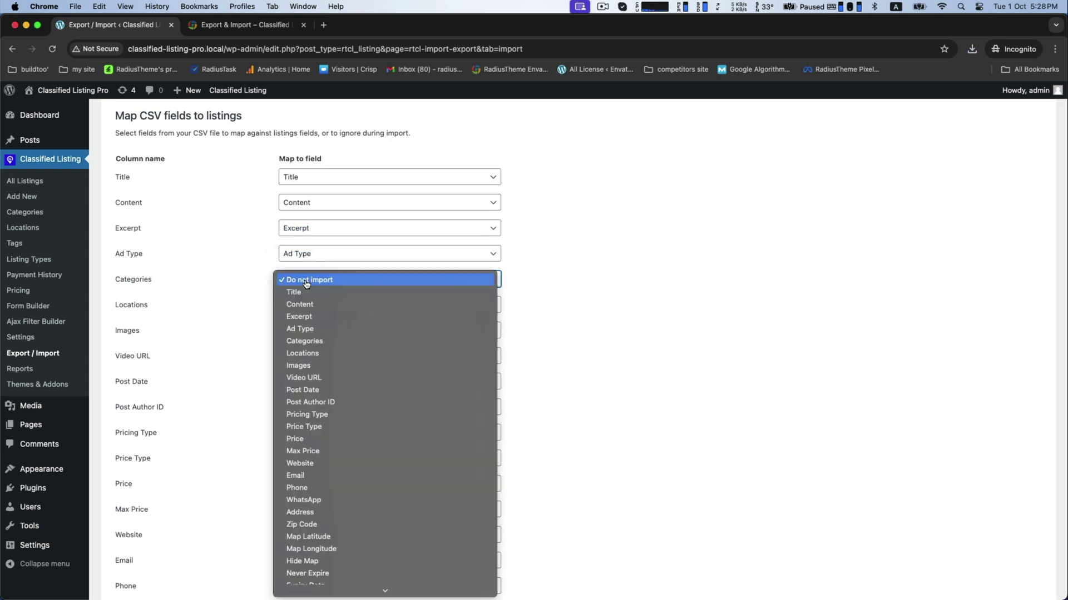
click(309, 341)
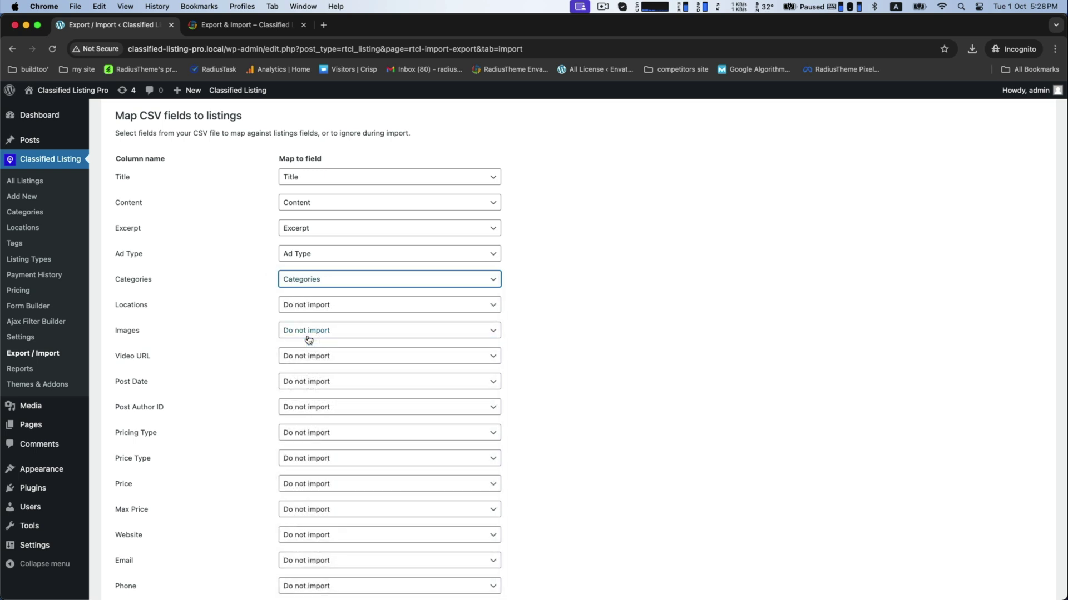
click(286, 305)
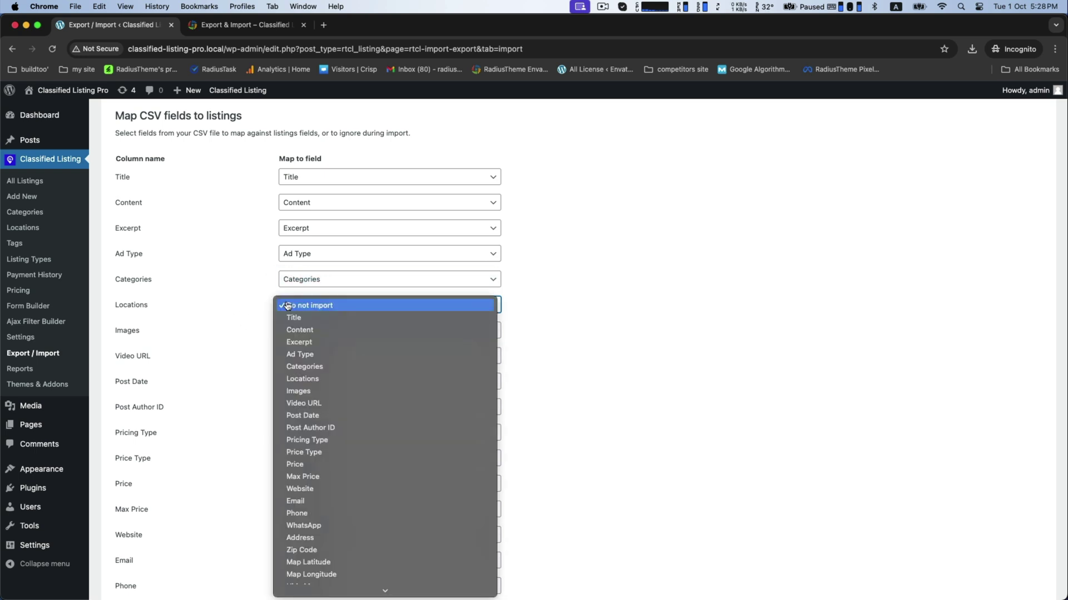
click(305, 379)
scroll(303, 375, down, 5)
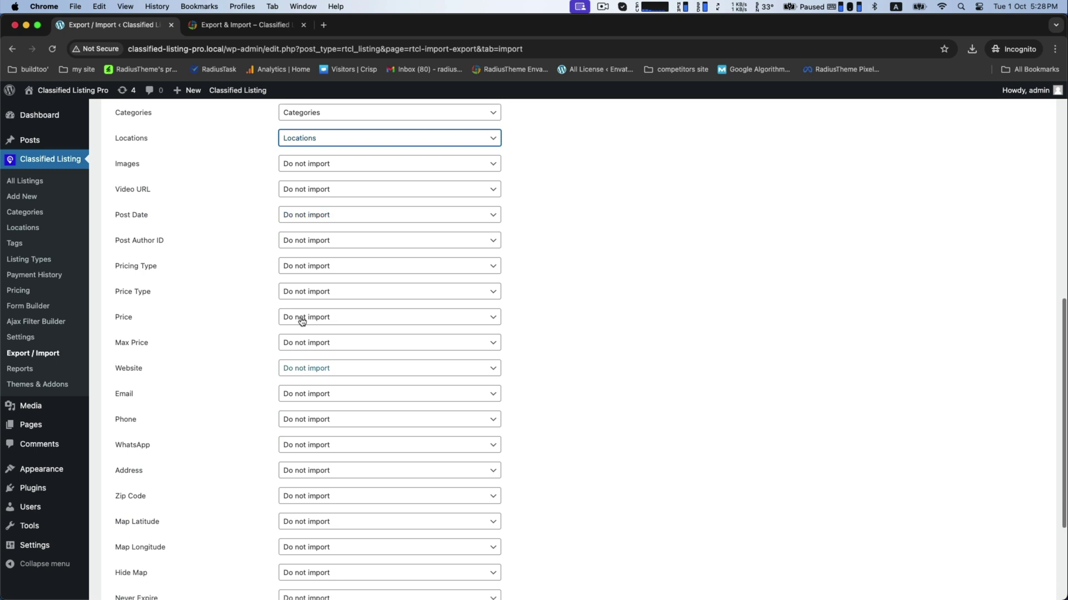
click(297, 161)
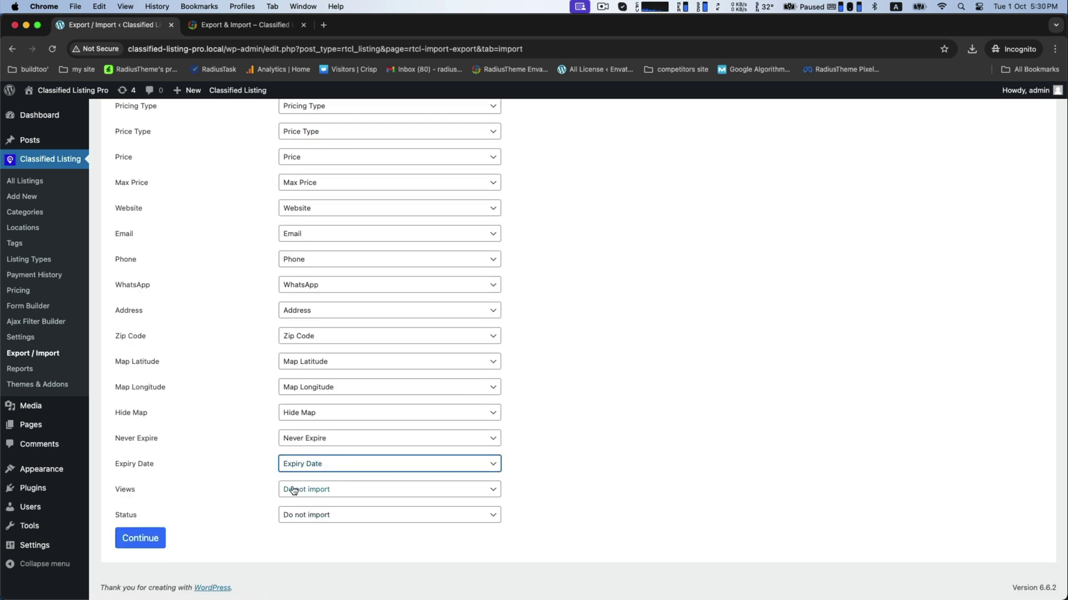
click(292, 489)
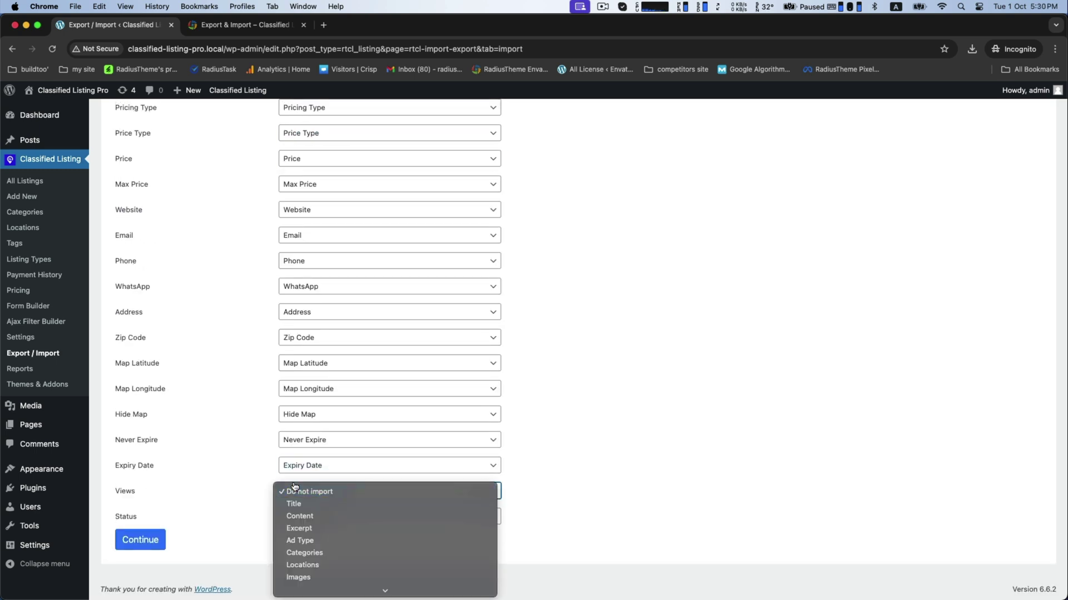
scroll(299, 525, down, 5)
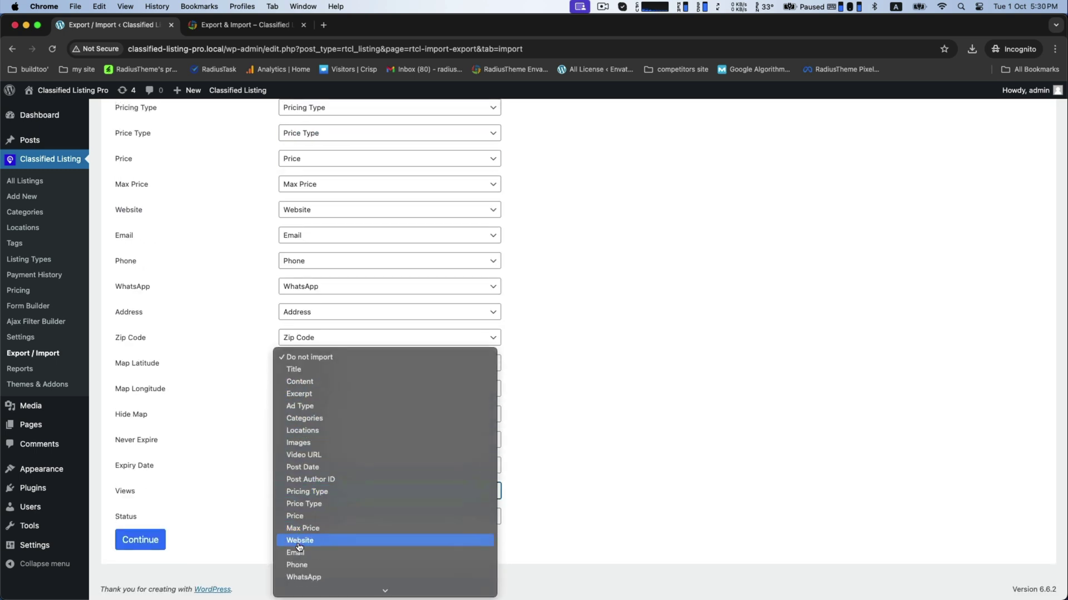
click(300, 576)
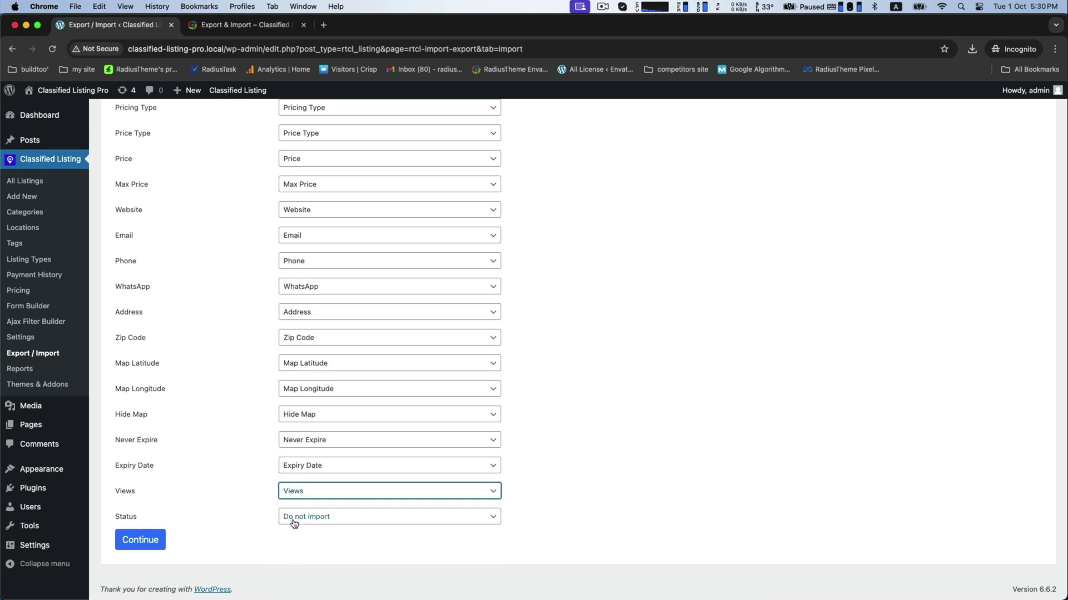
click(295, 517)
scroll(296, 521, down, 5)
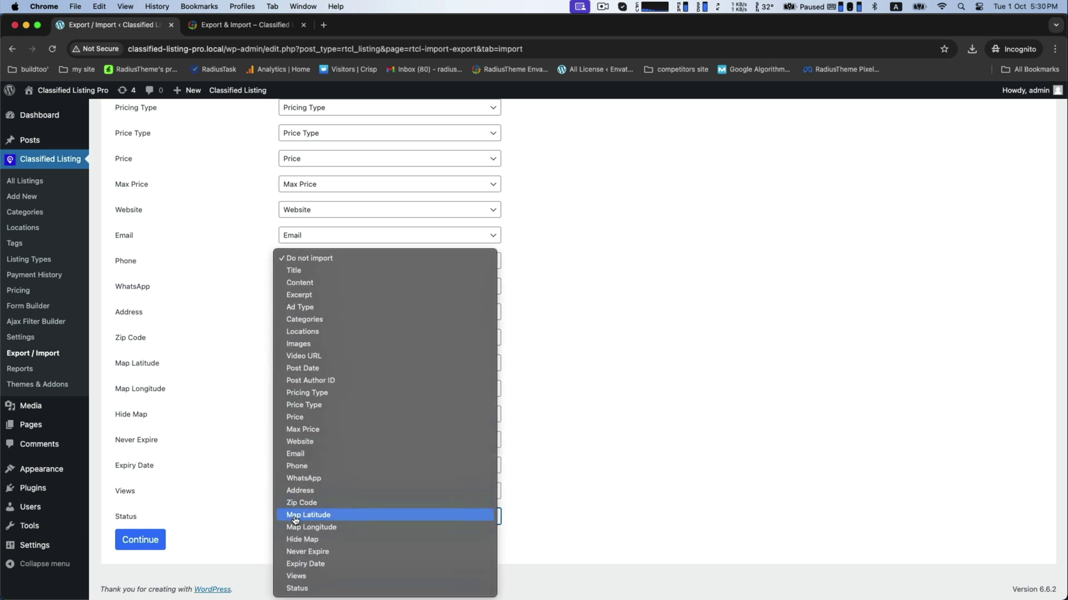
click(300, 588)
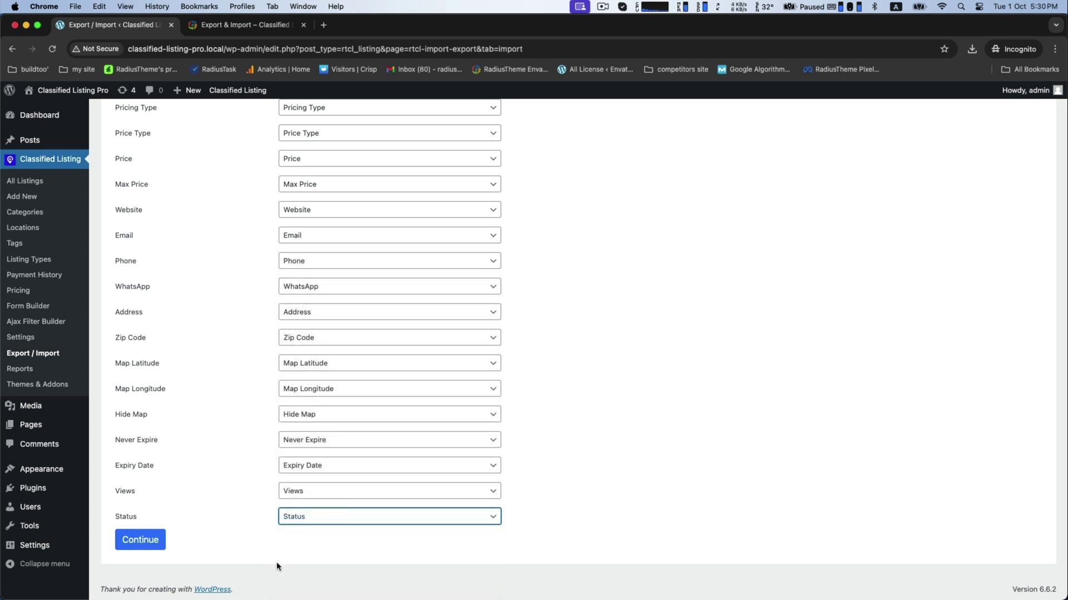
Step: Run the import with these mappings and confirm the 'Added 24 listings.' message
click(136, 541)
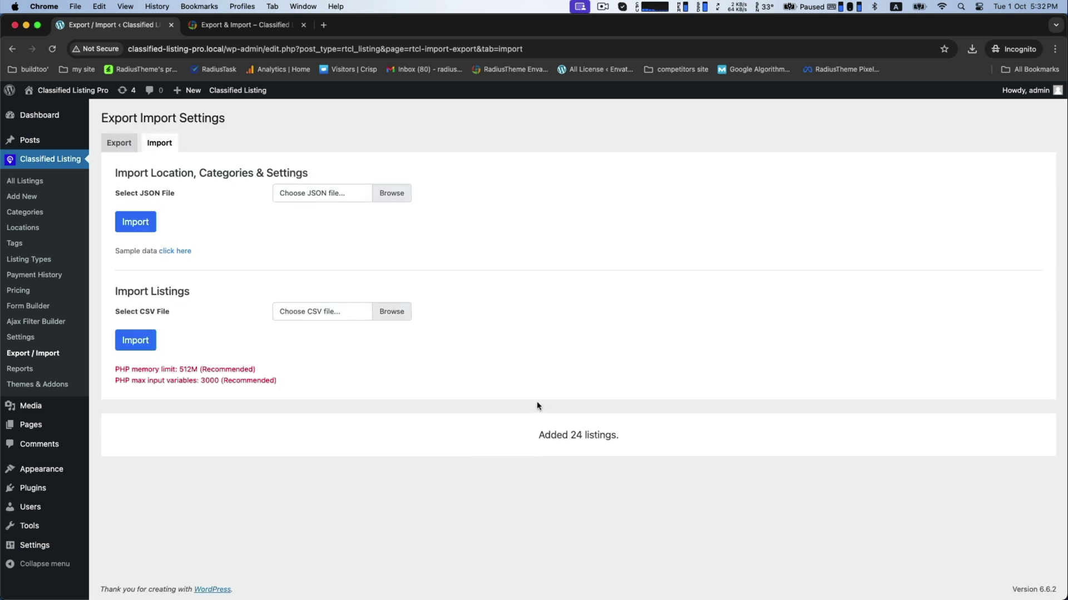
drag(538, 435, 671, 440)
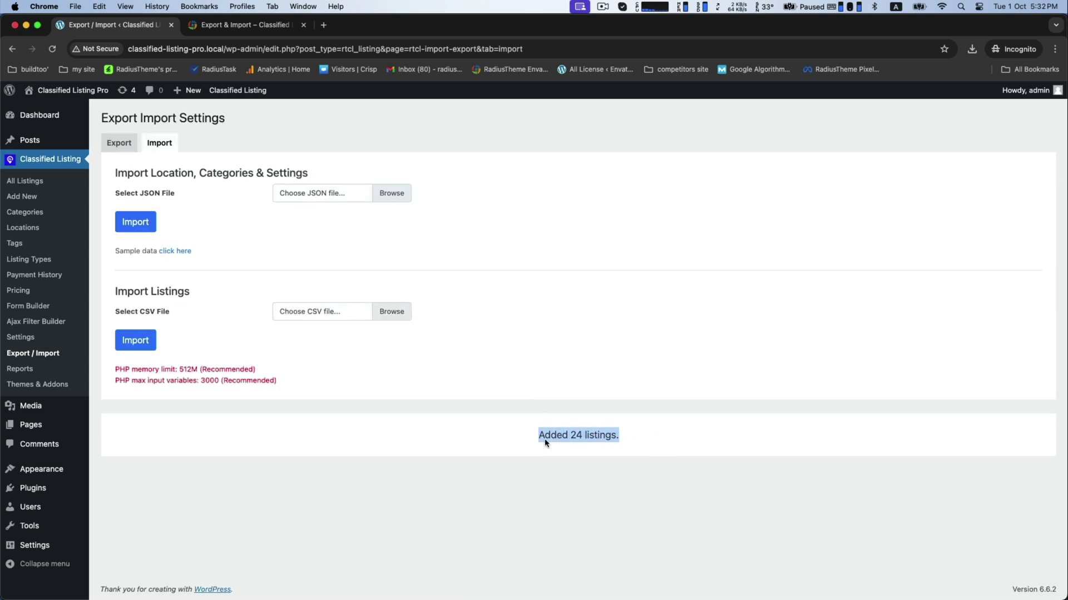
click(527, 439)
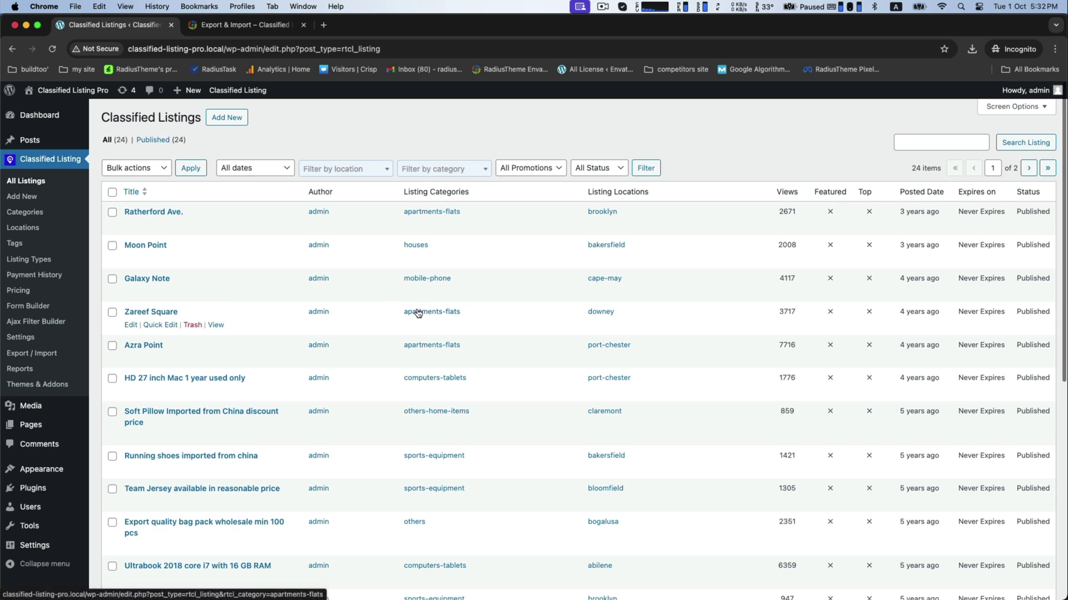
Step: From the 24 listings in All Listings, open Ratherford Ave.'s public page in a new tab
scroll(412, 308, down, 3)
scroll(415, 312, up, 3)
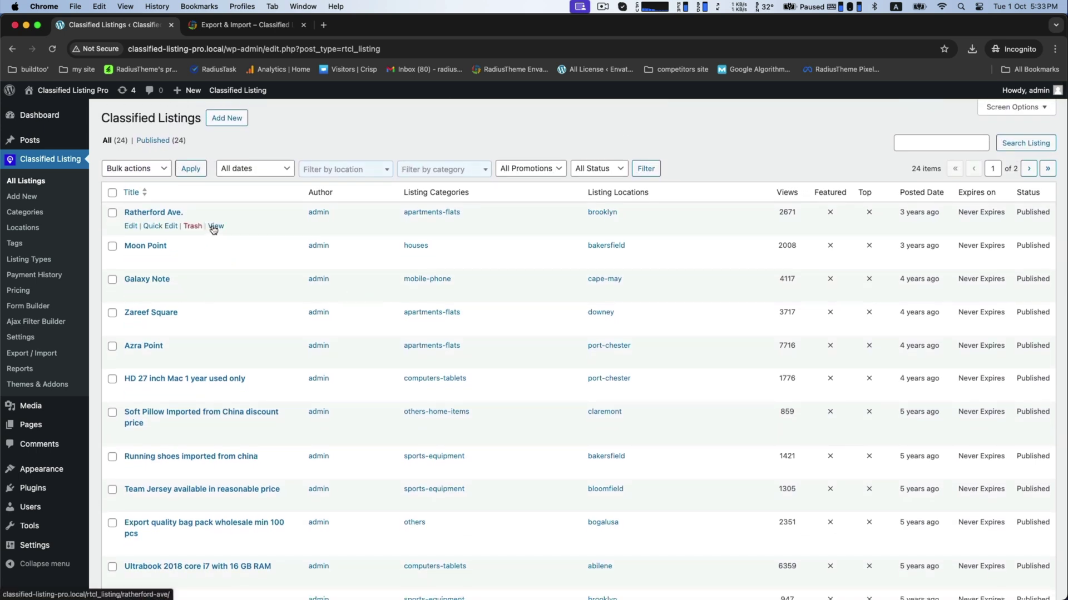
right_click(215, 228)
click(236, 229)
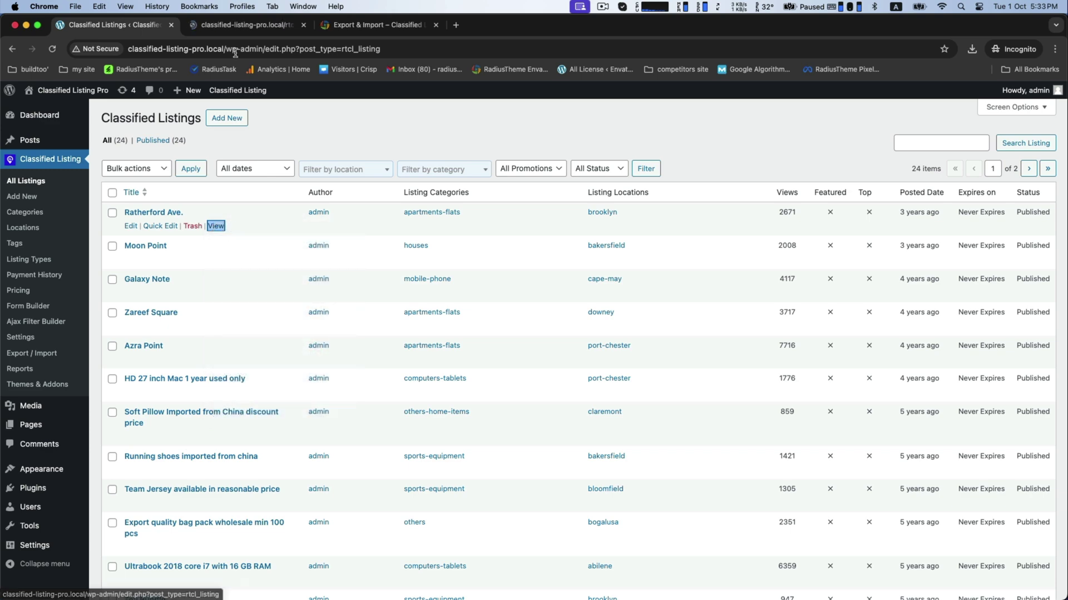
Step: In the new tab, browse the front-end Listings page showing the 24 imported listings
click(245, 24)
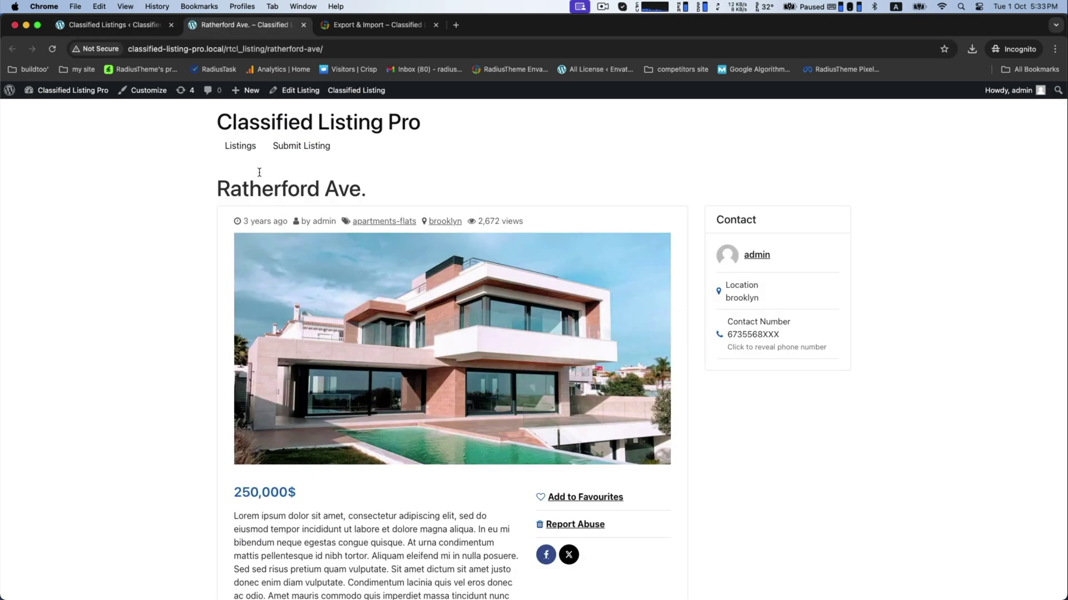
click(240, 147)
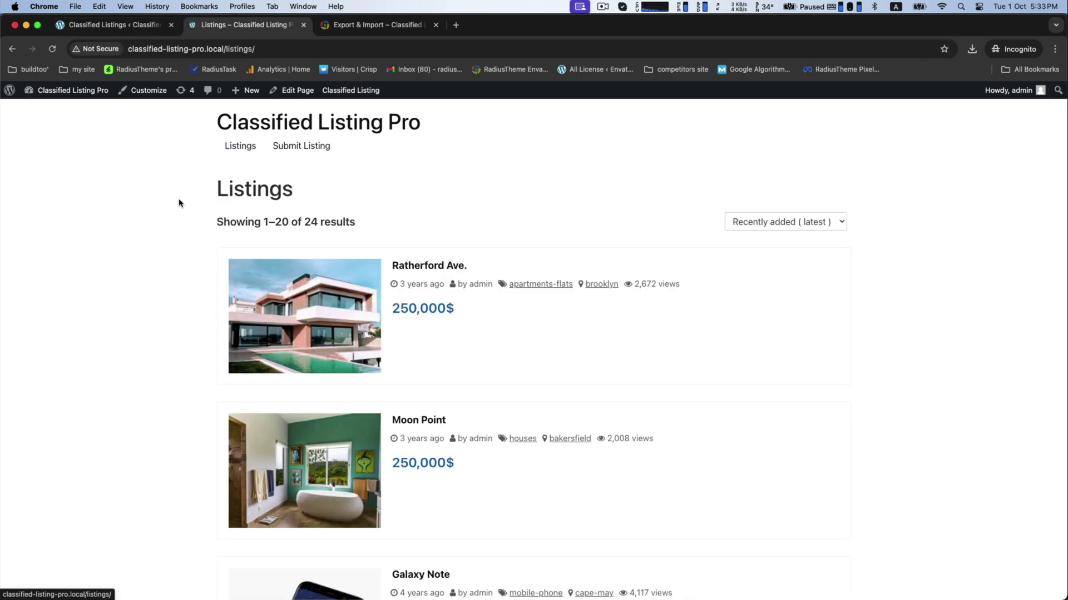
drag(303, 222, 346, 223)
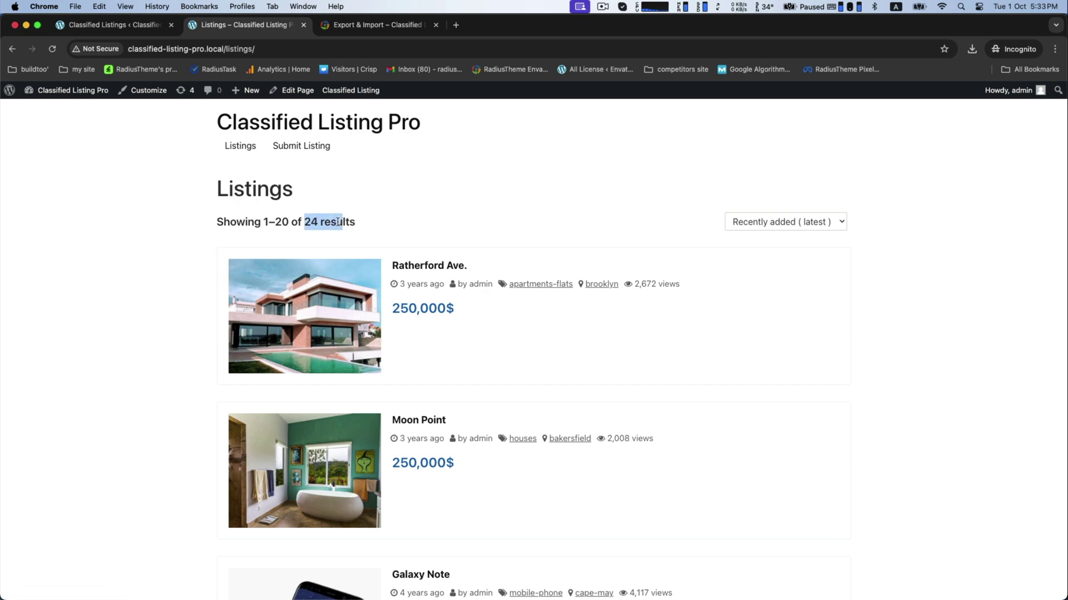
scroll(178, 241, down, 10)
scroll(180, 243, down, 15)
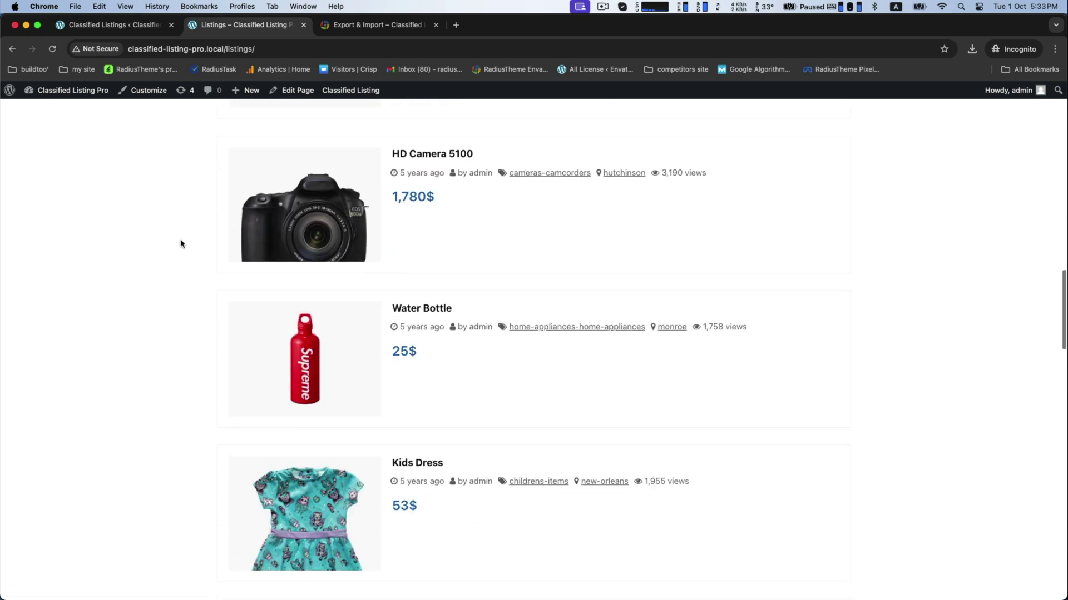
scroll(180, 243, up, 20)
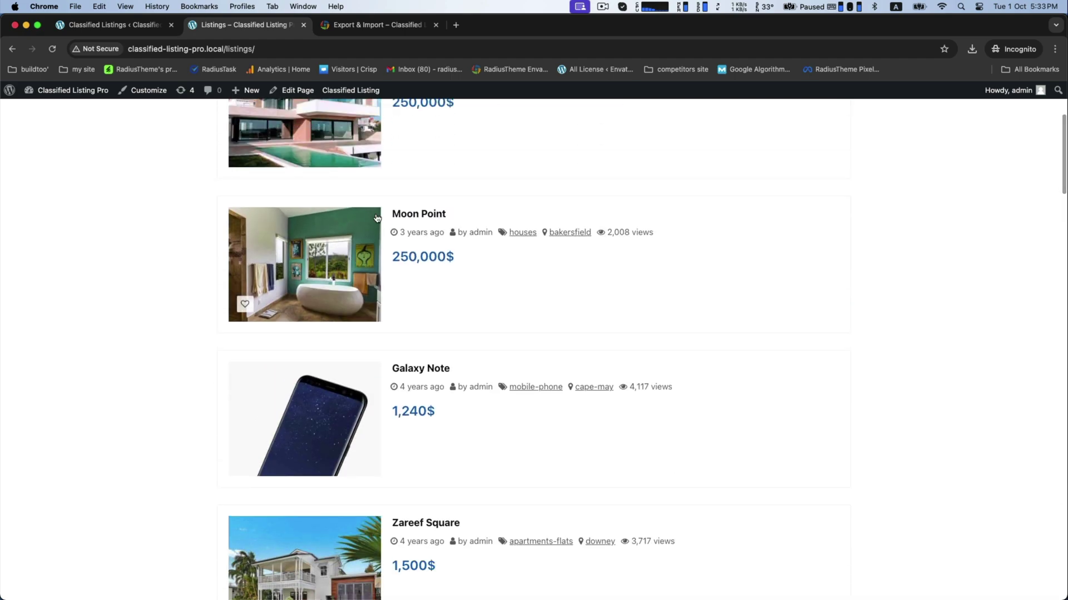
Step: View the Moon Point listing, return to Listings, then open Ratherford Ave.'s detail page
click(245, 303)
scroll(351, 265, down, 10)
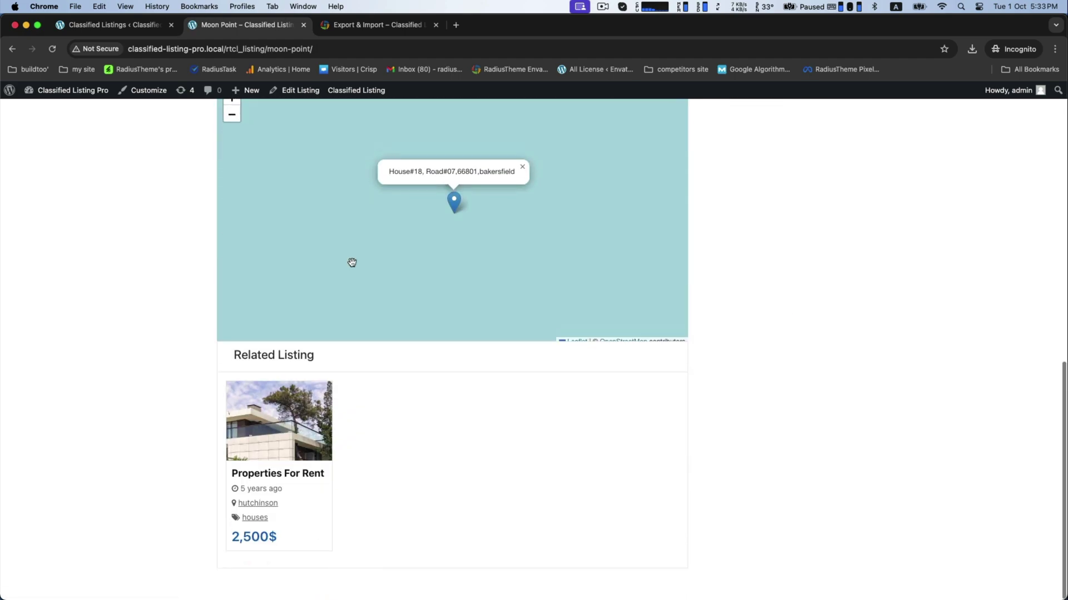
scroll(351, 262, up, 12)
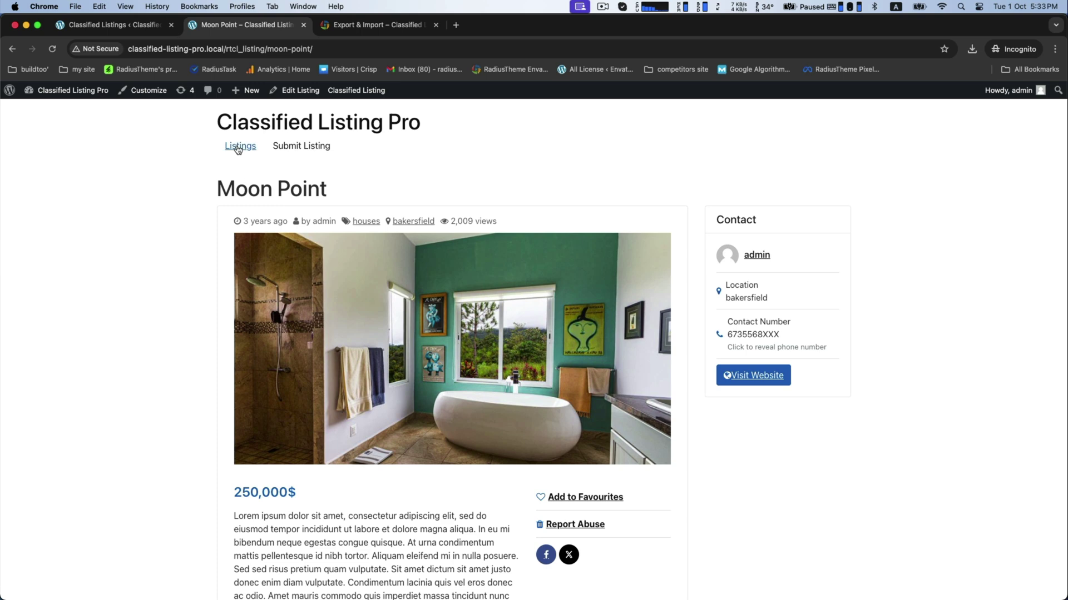
click(239, 146)
click(433, 265)
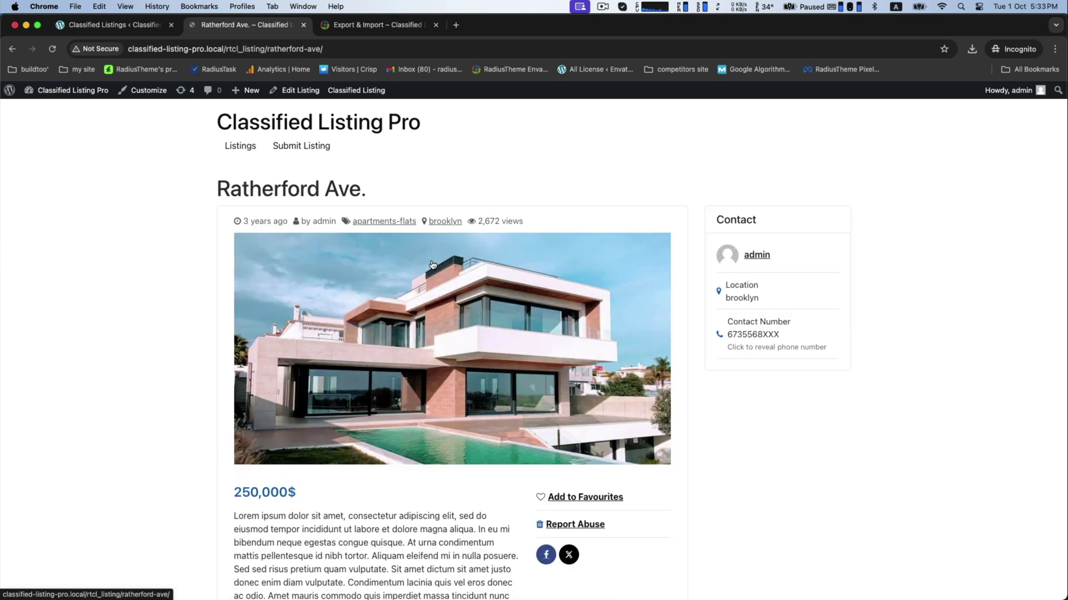
scroll(433, 265, down, 1)
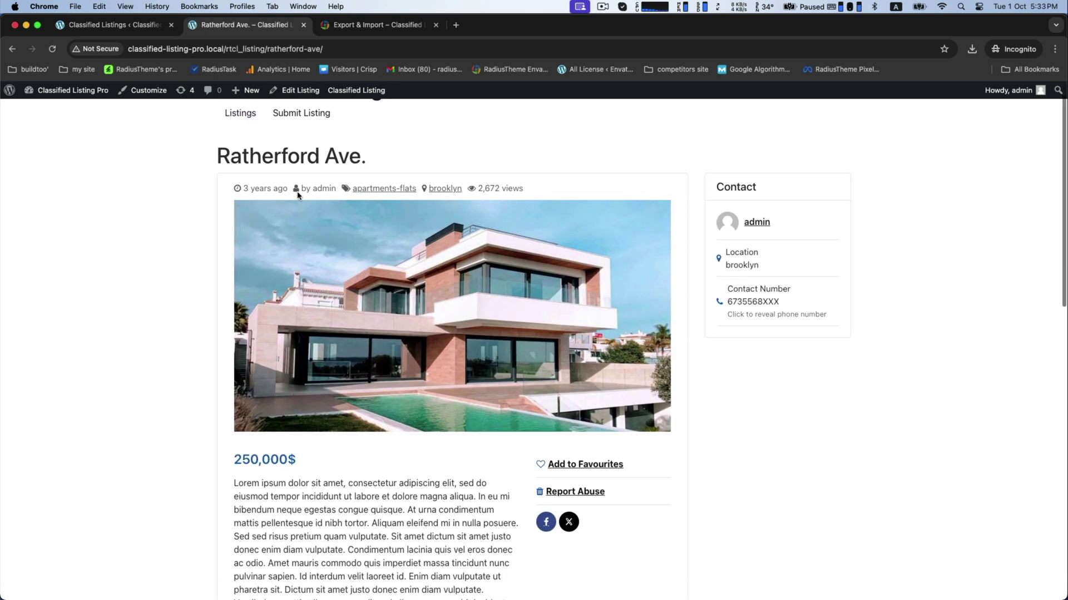